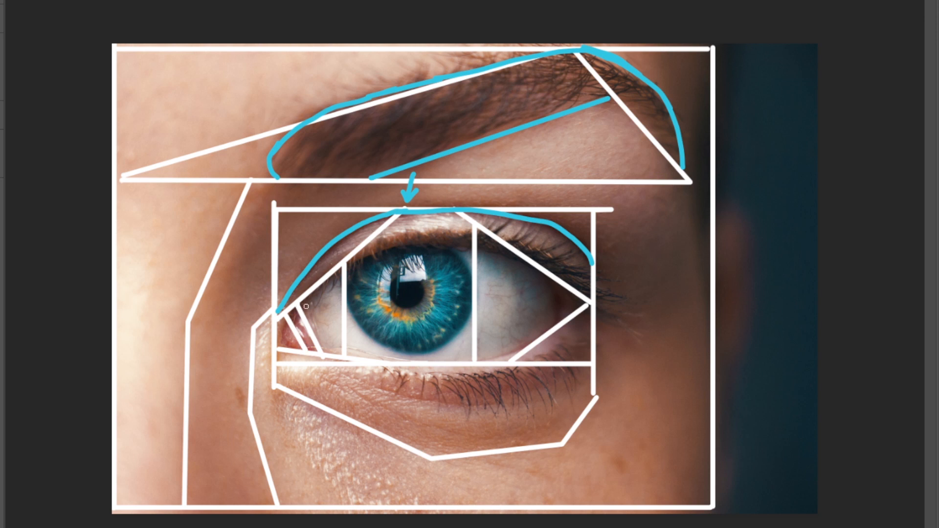
Trace blue curves over the upper lash line, iris, tear duct and the bend of the nose bridge, marking the bend with an arrow
mouse_move(287, 317)
mouse_down()
mouse_move(324, 273)
mouse_move(386, 240)
mouse_move(433, 231)
mouse_move(525, 244)
mouse_move(555, 261)
mouse_move(575, 293)
mouse_up()
mouse_move(354, 262)
mouse_down()
mouse_move(346, 287)
mouse_move(353, 319)
mouse_move(391, 352)
mouse_move(418, 357)
mouse_move(458, 338)
mouse_move(475, 302)
mouse_move(475, 279)
mouse_move(441, 236)
mouse_up()
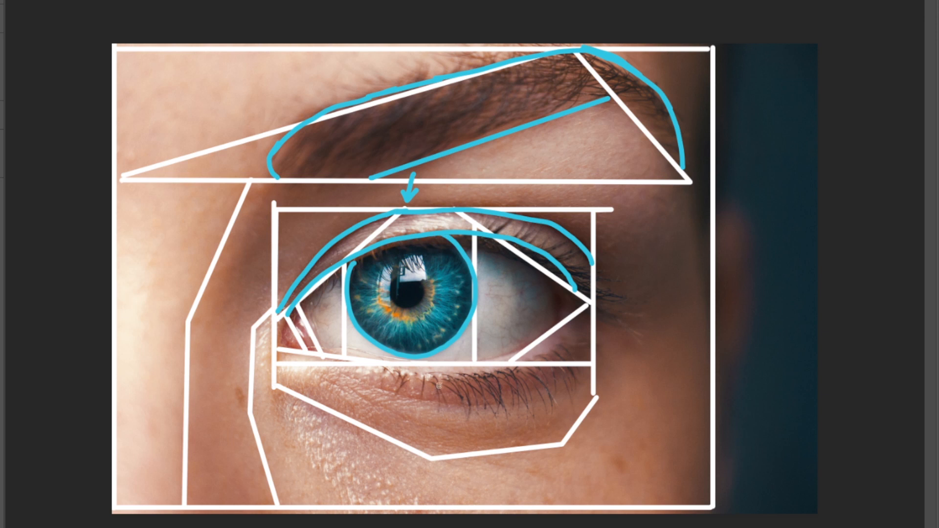
mouse_move(296, 310)
mouse_down()
mouse_move(286, 342)
mouse_move(313, 349)
mouse_move(294, 316)
mouse_up()
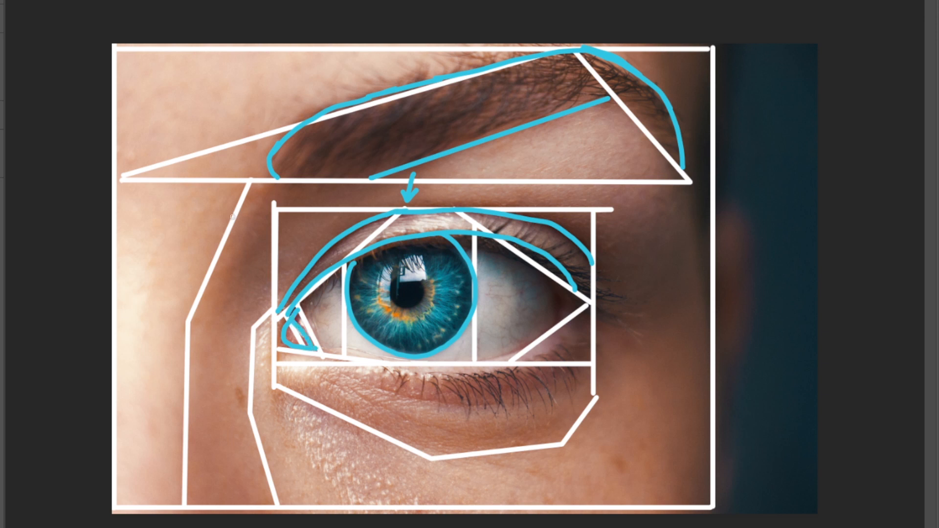
drag(210, 269, 189, 376)
mouse_move(230, 308)
mouse_down()
mouse_move(206, 318)
mouse_move(221, 328)
mouse_up()
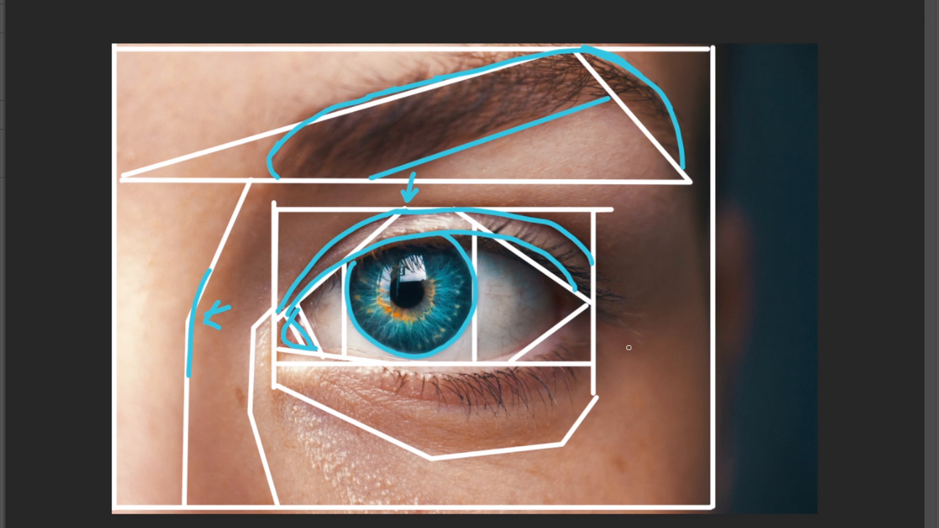
Trace the fold under the brow, the outer eye-socket curve, the temple contour and the ear with blue curves
mouse_move(513, 205)
mouse_down()
mouse_move(596, 227)
mouse_move(656, 217)
mouse_move(670, 169)
mouse_up()
mouse_move(591, 314)
mouse_down()
mouse_move(674, 323)
mouse_move(692, 290)
mouse_up()
mouse_move(709, 333)
mouse_down()
mouse_move(689, 148)
mouse_move(708, 44)
mouse_up()
mouse_move(715, 225)
mouse_down()
mouse_move(729, 211)
mouse_move(742, 223)
mouse_move(750, 270)
mouse_move(751, 318)
mouse_move(718, 410)
mouse_up()
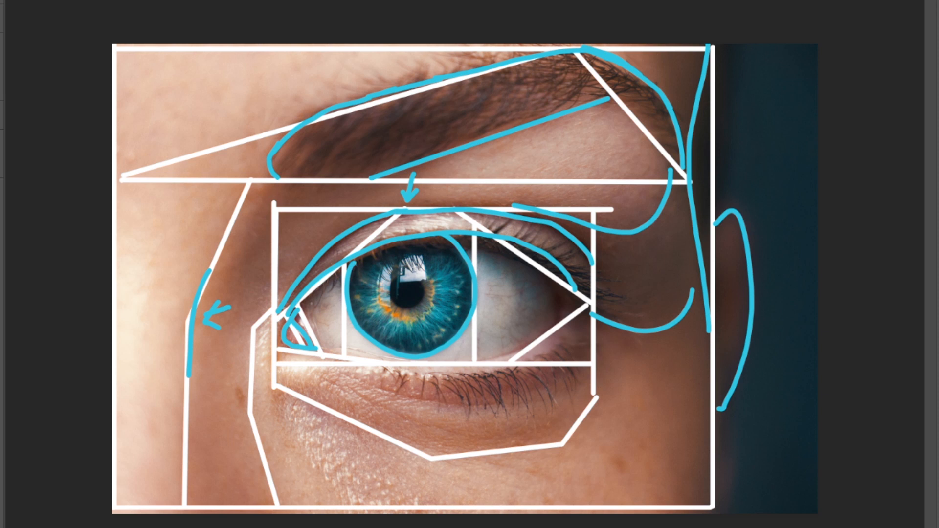
Outline the pupil and the two light reflections inside the iris with blue strokes
mouse_move(400, 275)
mouse_down()
mouse_move(396, 311)
mouse_move(415, 310)
mouse_move(422, 290)
mouse_move(401, 282)
mouse_move(426, 284)
mouse_move(424, 254)
mouse_move(400, 259)
mouse_move(422, 257)
mouse_move(393, 284)
mouse_move(395, 265)
mouse_move(380, 267)
mouse_move(386, 296)
mouse_up()
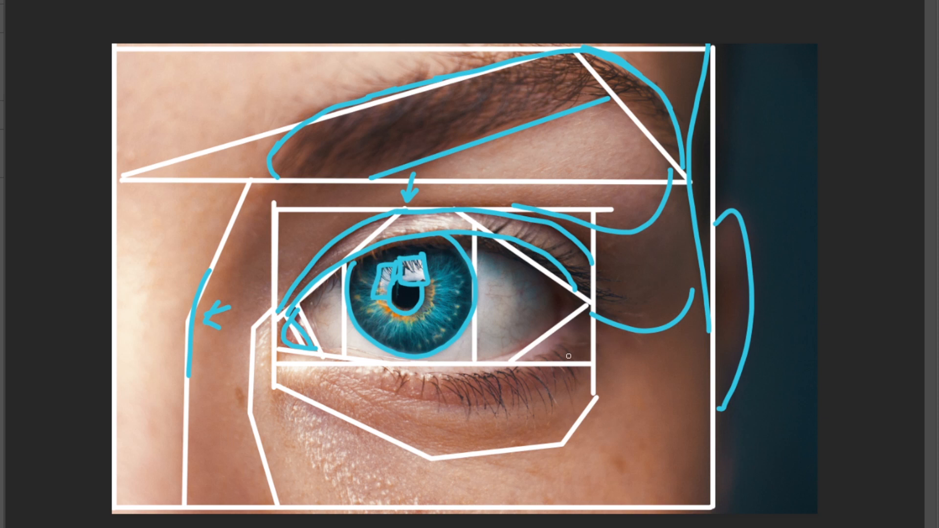
mouse_move(513, 430)
mouse_down()
mouse_move(516, 411)
mouse_move(531, 417)
mouse_up()
mouse_move(463, 435)
mouse_down()
mouse_move(483, 414)
mouse_move(493, 421)
mouse_up()
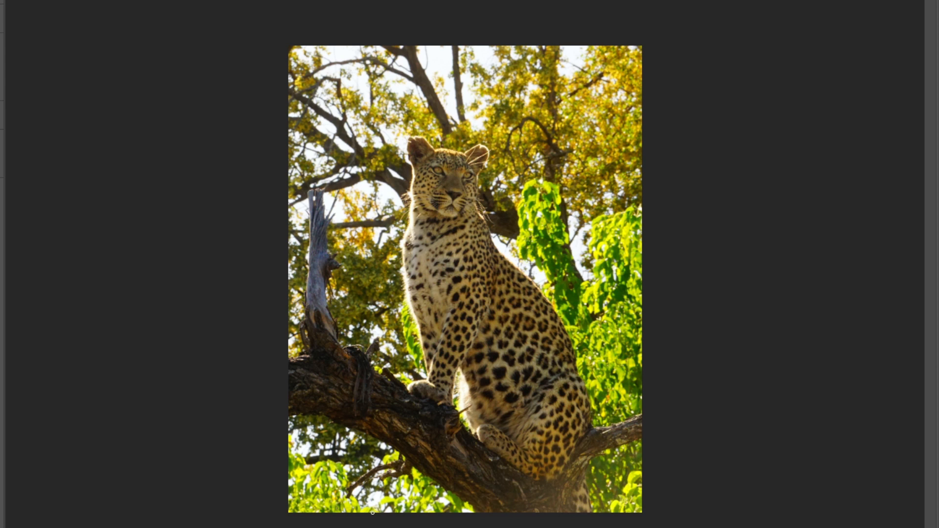
Enclose the leopard between two long white straight lines that converge above its head and spread toward the photo's lower edge
shift+click(439, 48)
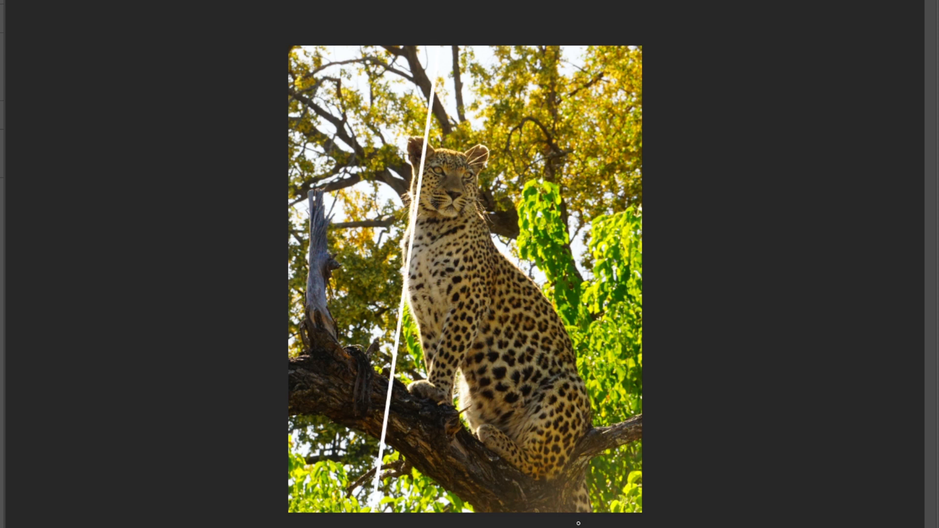
shift+click(592, 511)
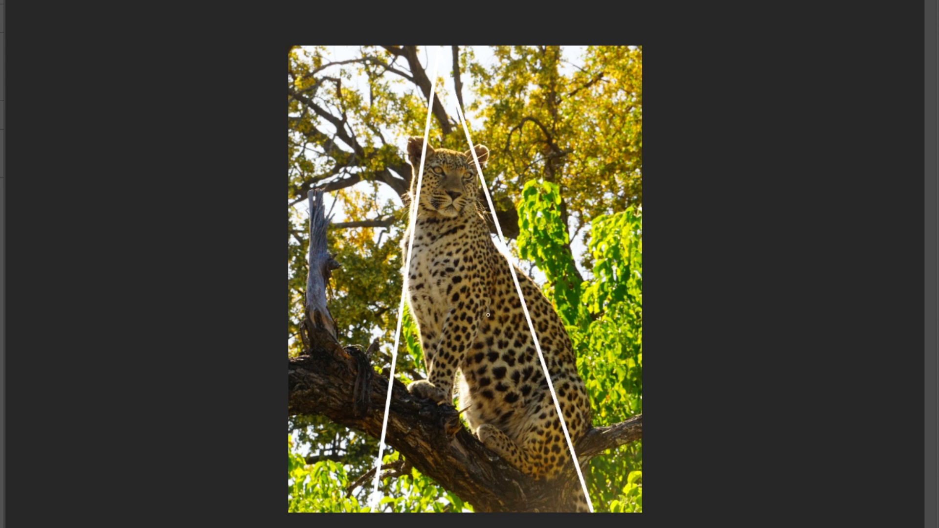
key(v)
drag(407, 264, 405, 258)
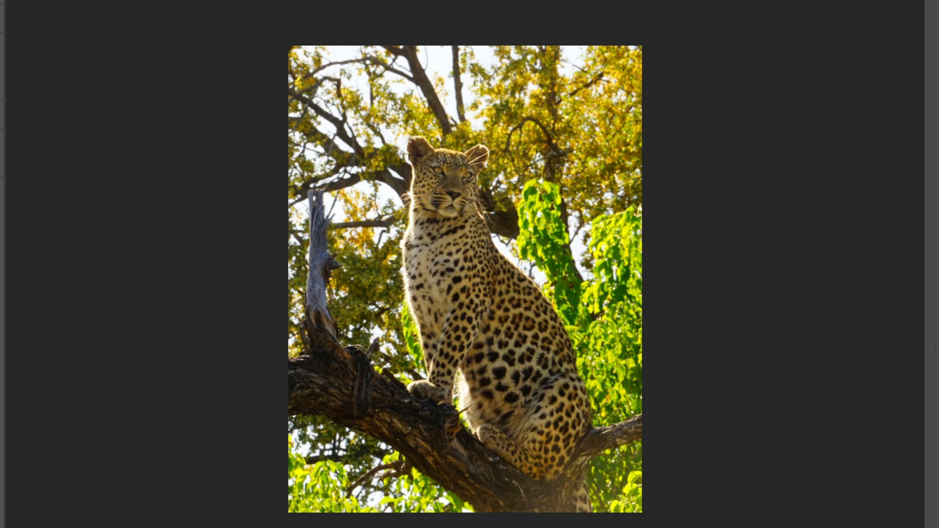
Sketch simple freehand white shapes around the leopard's head, neck, chest, torso and hindquarters
mouse_move(412, 142)
mouse_down()
mouse_move(442, 202)
mouse_move(470, 201)
mouse_move(480, 149)
mouse_move(412, 144)
mouse_up()
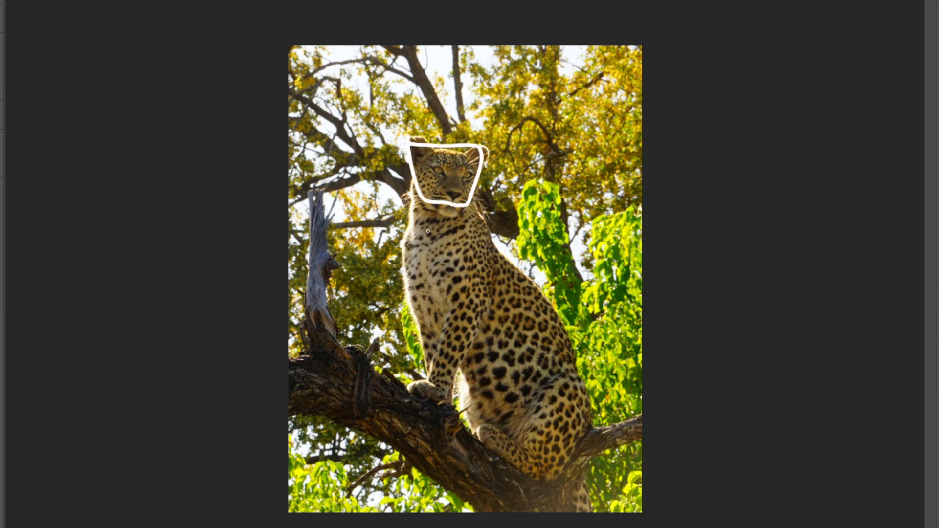
mouse_move(415, 193)
mouse_down()
mouse_move(494, 248)
mouse_move(461, 201)
mouse_up()
mouse_move(403, 252)
mouse_down()
mouse_move(446, 394)
mouse_move(470, 357)
mouse_move(489, 245)
mouse_move(581, 343)
mouse_move(575, 372)
mouse_move(514, 437)
mouse_move(448, 386)
mouse_up()
mouse_move(477, 427)
mouse_down()
mouse_move(544, 472)
mouse_move(589, 425)
mouse_move(568, 358)
mouse_up()
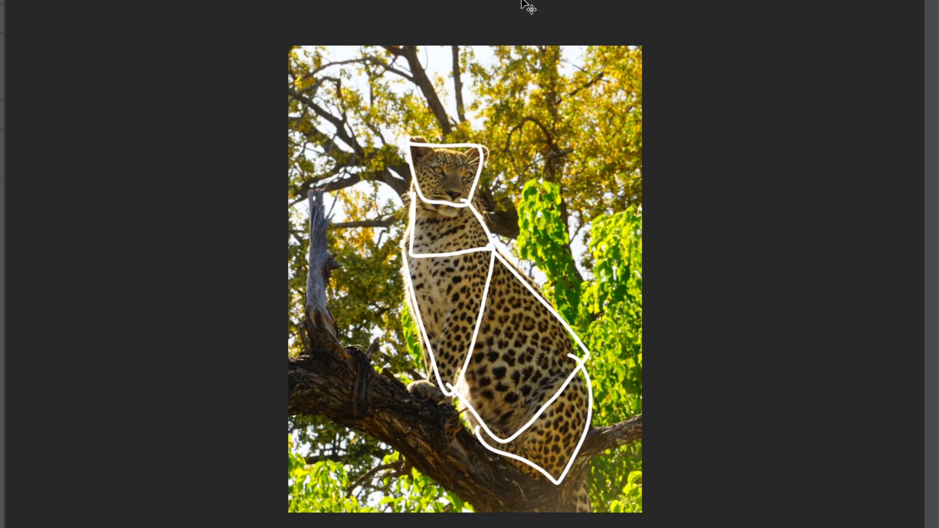
mouse_move(498, 256)
mouse_down()
mouse_move(380, 247)
mouse_move(378, 255)
mouse_up()
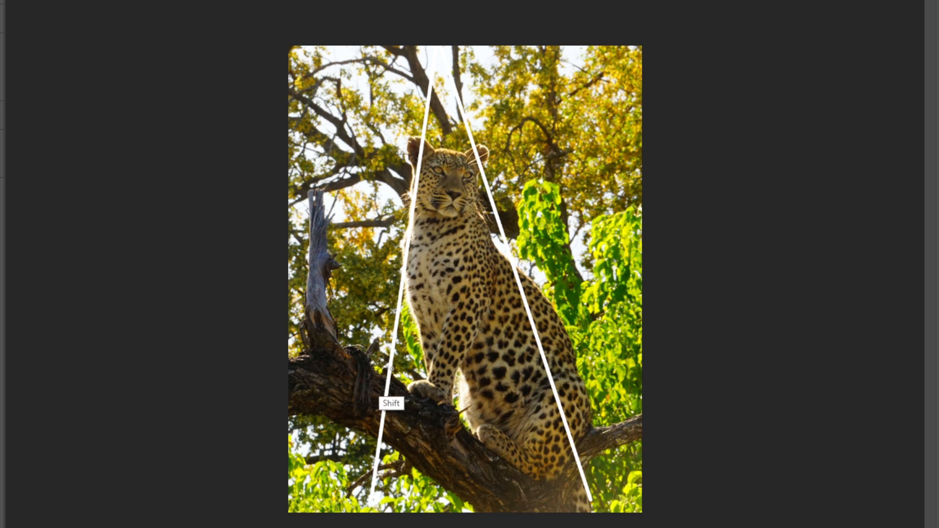
Draw a straight white line along the branch's upper edge under the leopard, from the front guide line to its rear base
shift+click(392, 366)
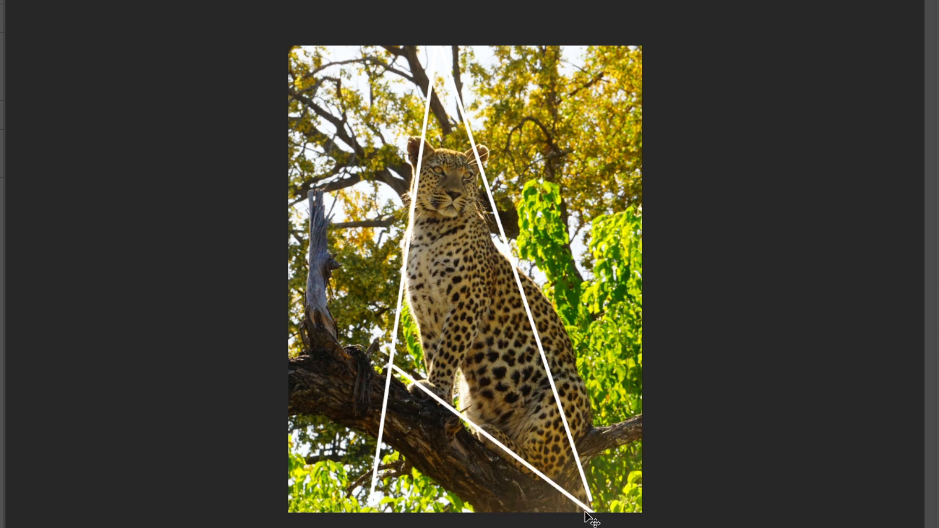
key(ctrl+z)
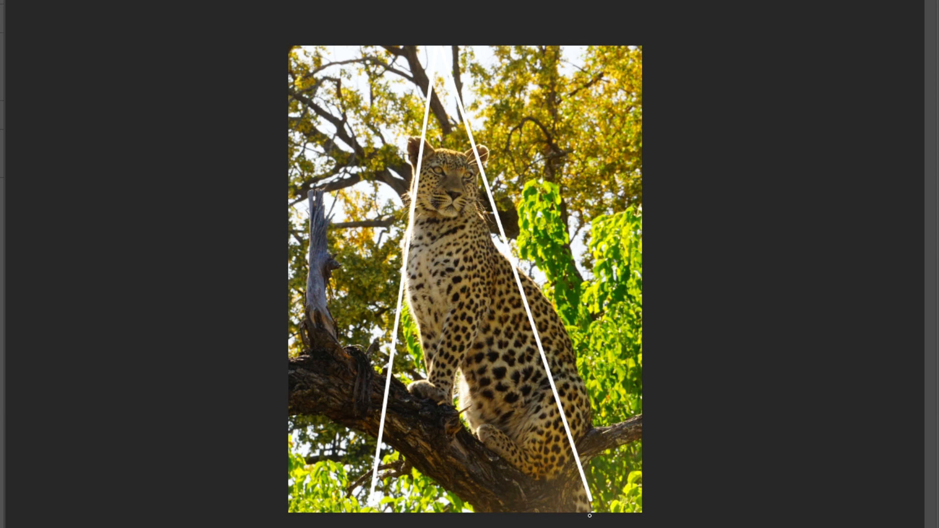
shift+click(386, 370)
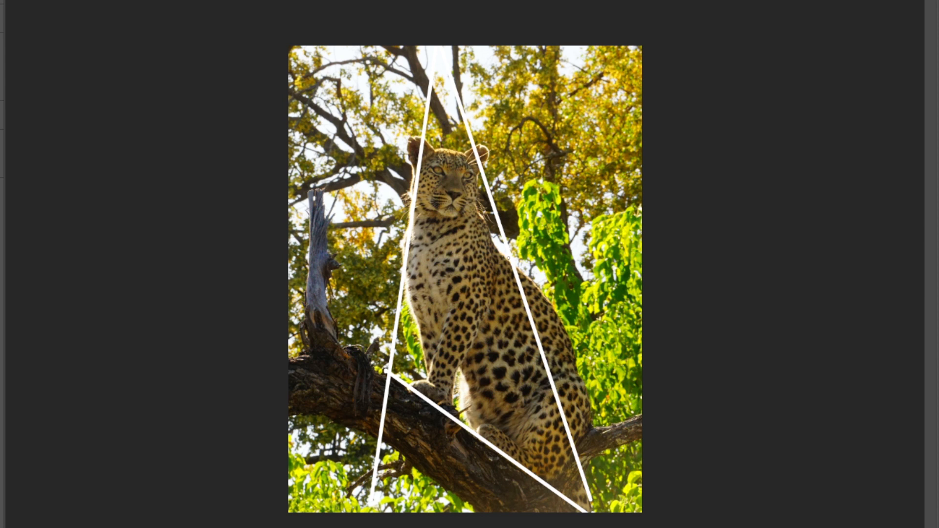
Draw straight lines for the rear and front edges of the leopard's front legs, meeting the branch line
shift+click(446, 411)
shift+click(508, 259)
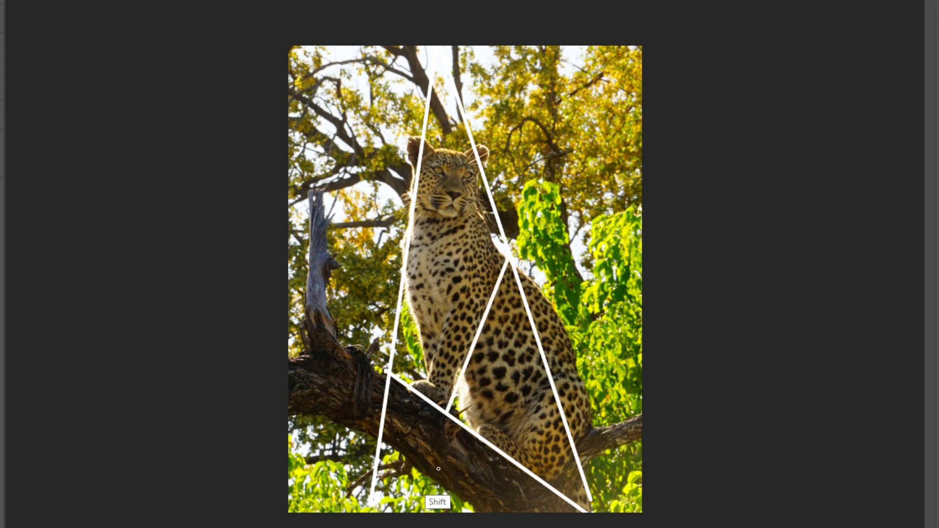
click(435, 404)
shift+click(405, 286)
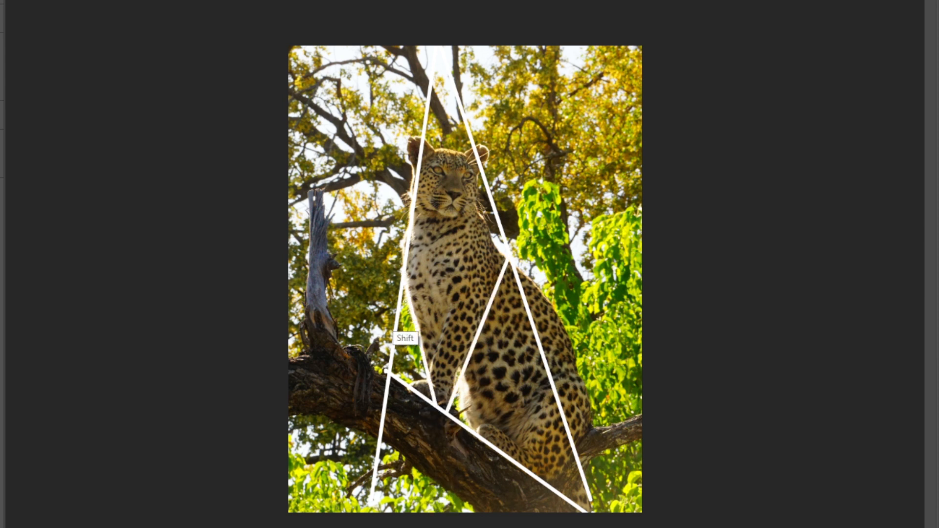
Divide the leopard's upper body with straight cross lines at the shoulders, below the jaw and across the top of the head
click(399, 272)
shift+click(504, 252)
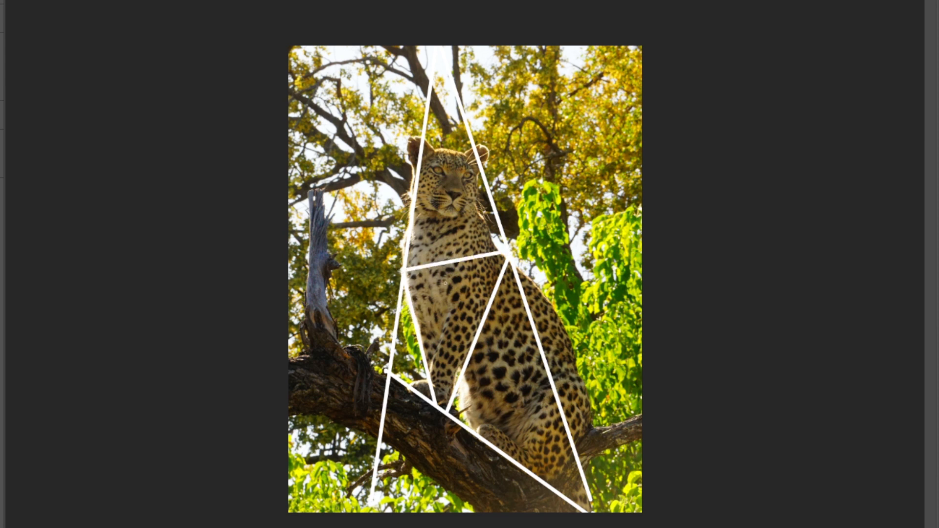
click(415, 222)
shift+click(493, 209)
key(shift)
key(shift)
key(shift)
key(shift)
key(shift)
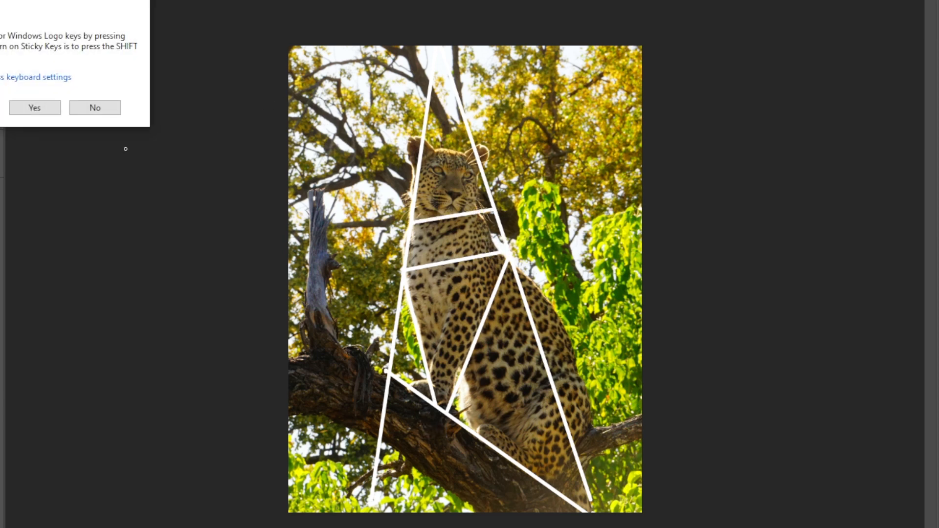
click(140, 2)
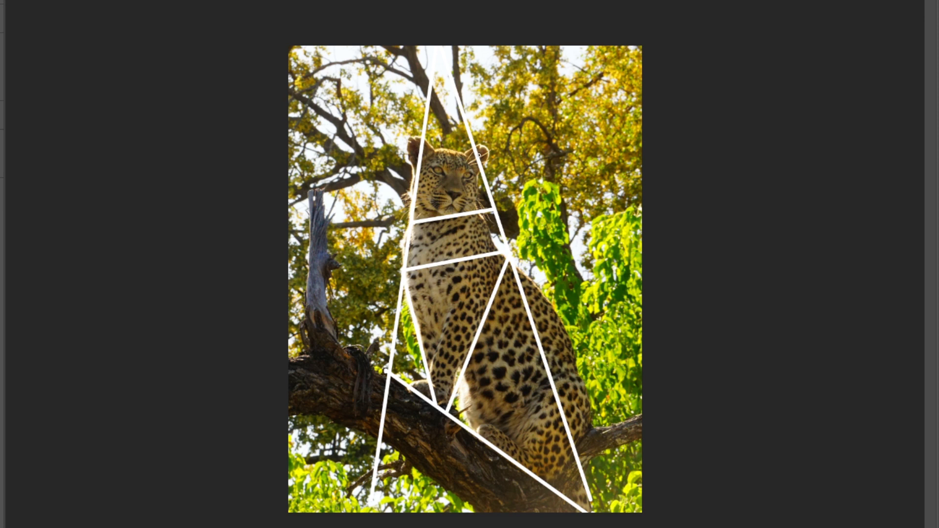
click(424, 146)
shift+click(477, 155)
Outline the leopard's rump and back with connected straight segments from the branch line up to the shoulder
shift+click(591, 417)
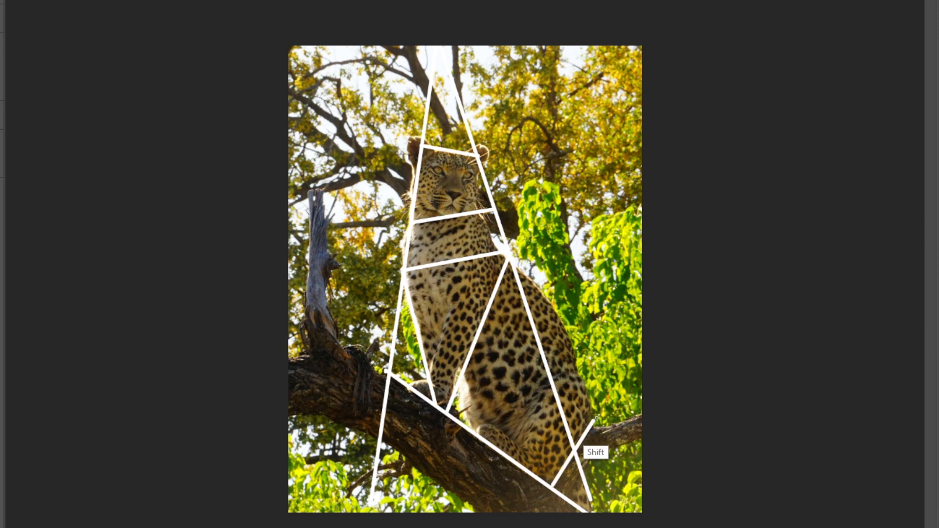
shift+click(559, 308)
shift+click(509, 260)
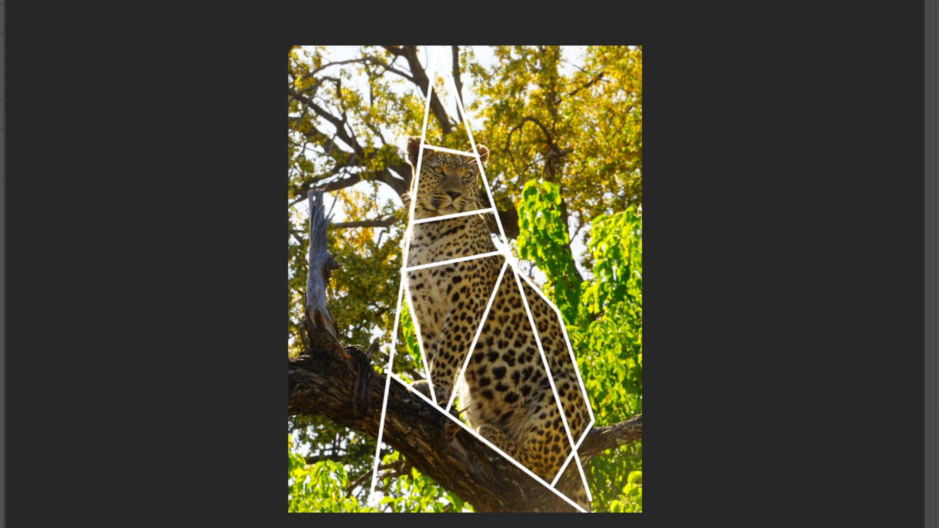
Outline the lower and upper edges of the thick branch with straight segments out to the photo's left edge
shift+click(365, 433)
shift+click(318, 416)
shift+click(290, 415)
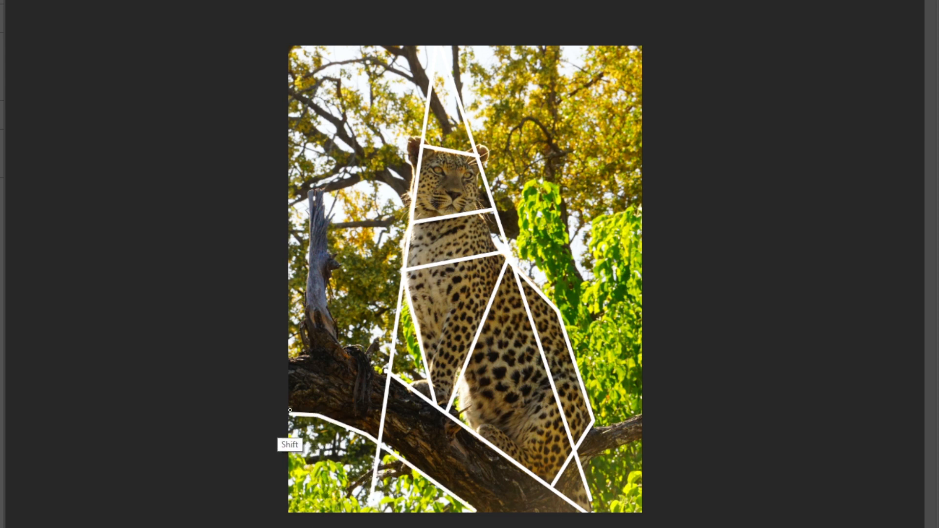
click(289, 358)
shift+click(336, 342)
shift+click(386, 371)
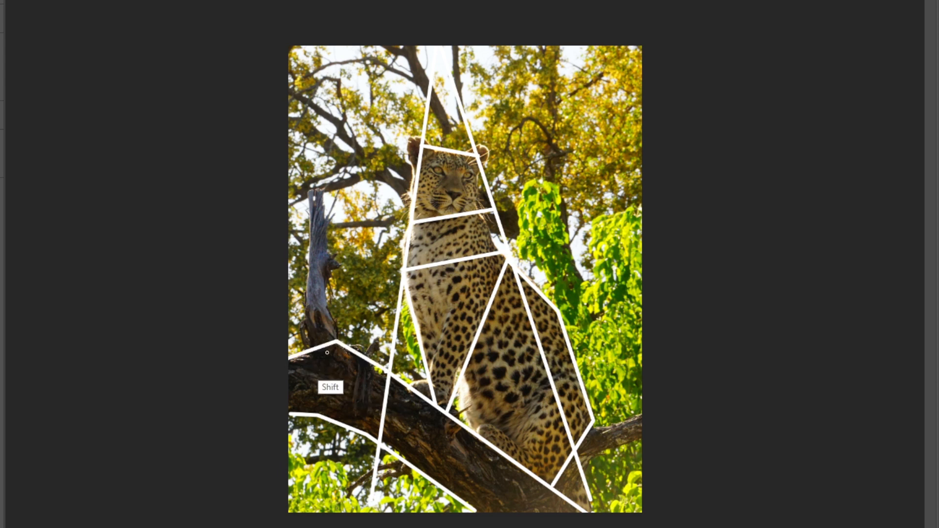
Outline the upright broken stump on the branch with straight lines and decline the Sticky Keys prompt
shift+click(310, 190)
shift+click(321, 187)
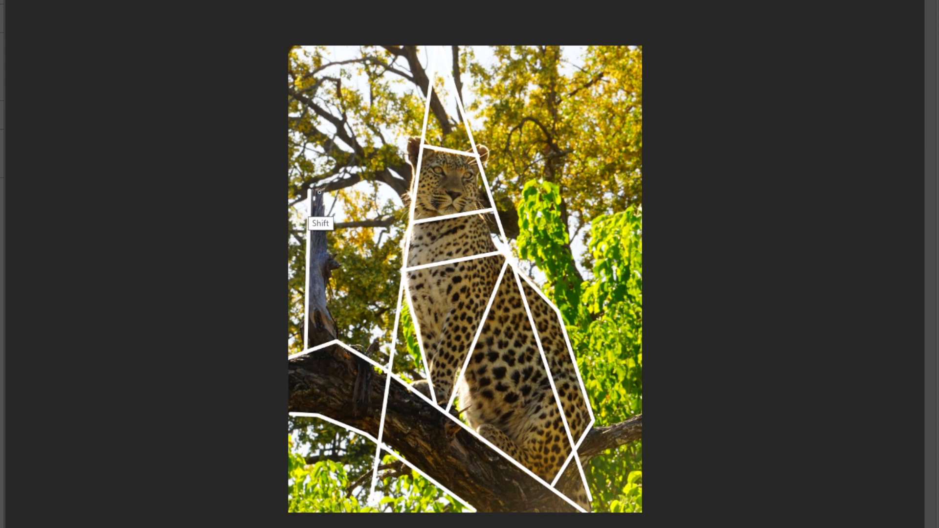
shift+click(336, 340)
key(shift)
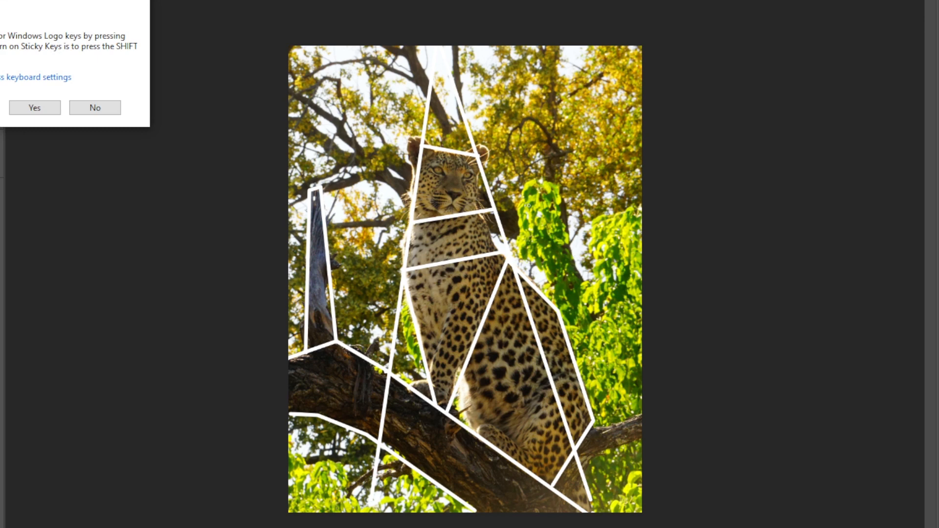
click(95, 108)
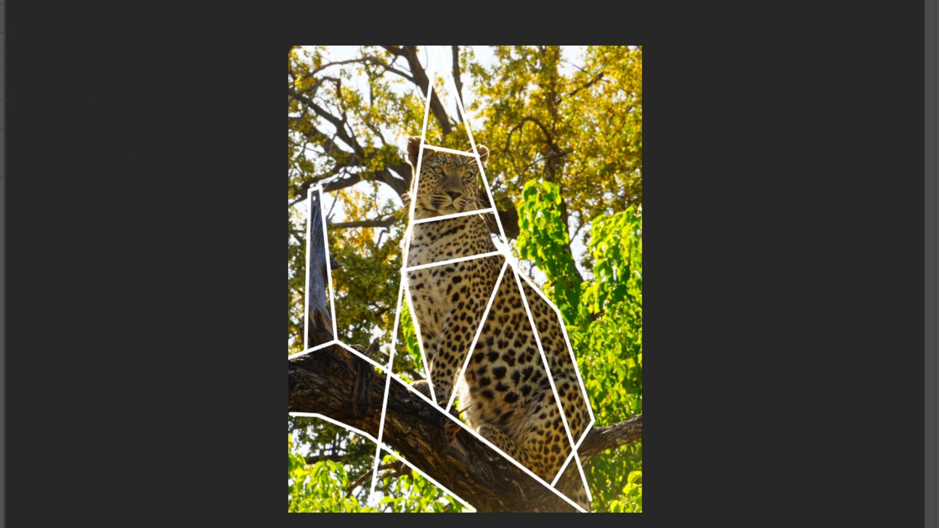
Mark the upper edge of the bright green foliage with straight segments from the leopard's head to the photo's right edge
click(488, 172)
shift+click(529, 176)
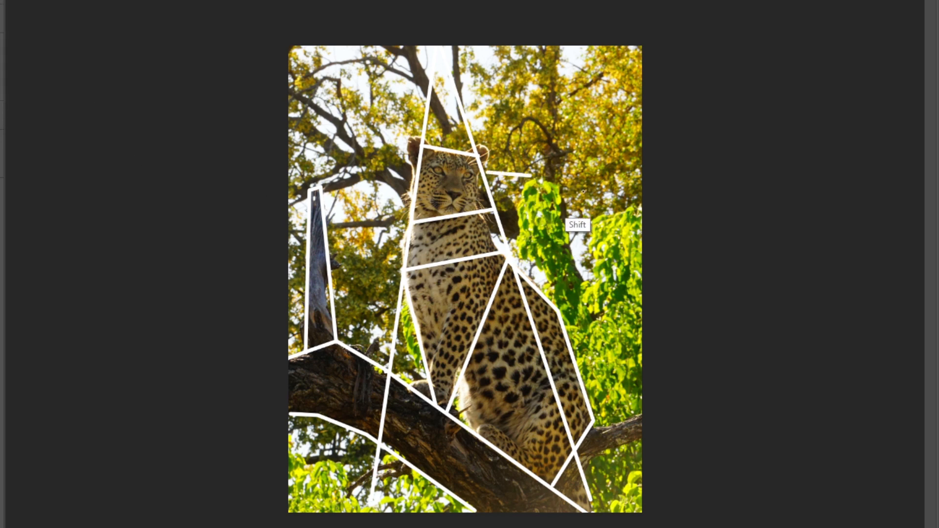
shift+click(644, 207)
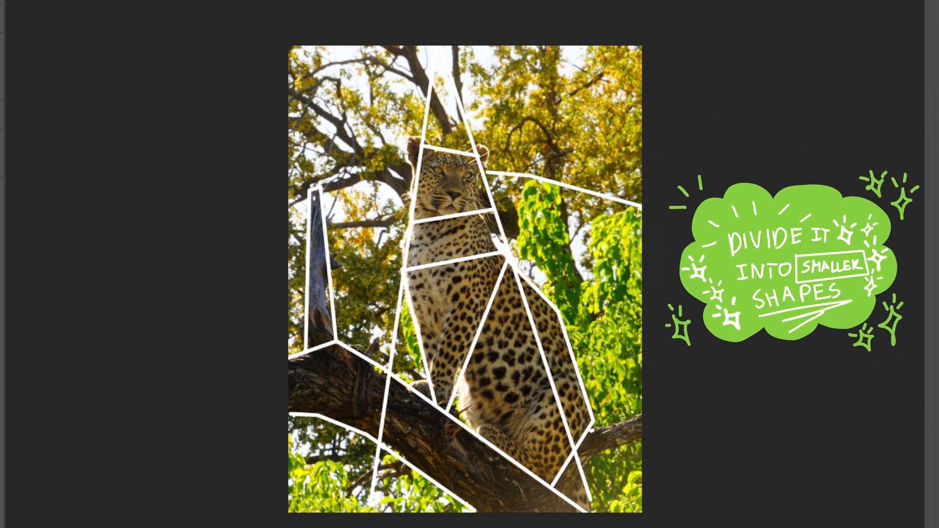
Outline the upper and lower edges of the thin branch behind the leopard's rump with straight lines
shift+click(647, 415)
click(642, 439)
shift+click(584, 467)
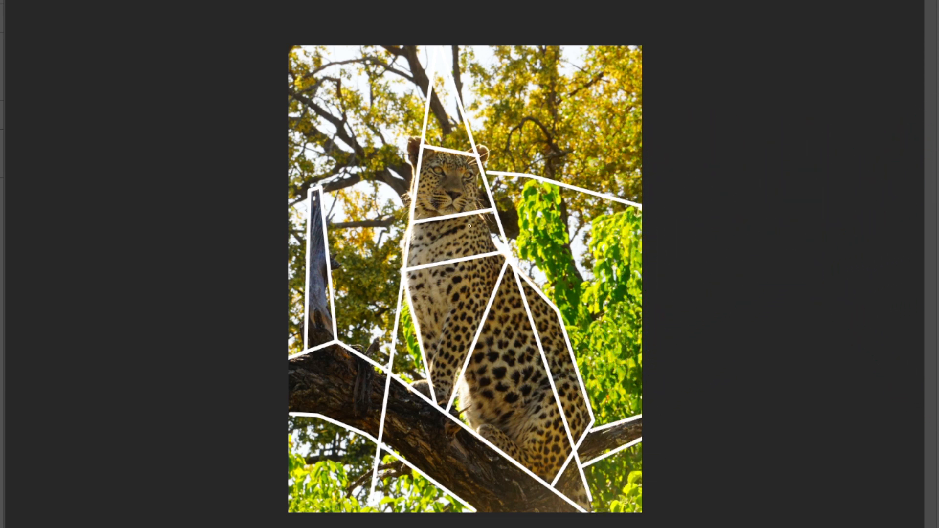
Mark the trunk above the leopard's head and the branch between stump and neck with straight lines, dismissing the Sticky Keys prompt
click(411, 50)
shift+click(454, 147)
click(377, 179)
shift+click(322, 191)
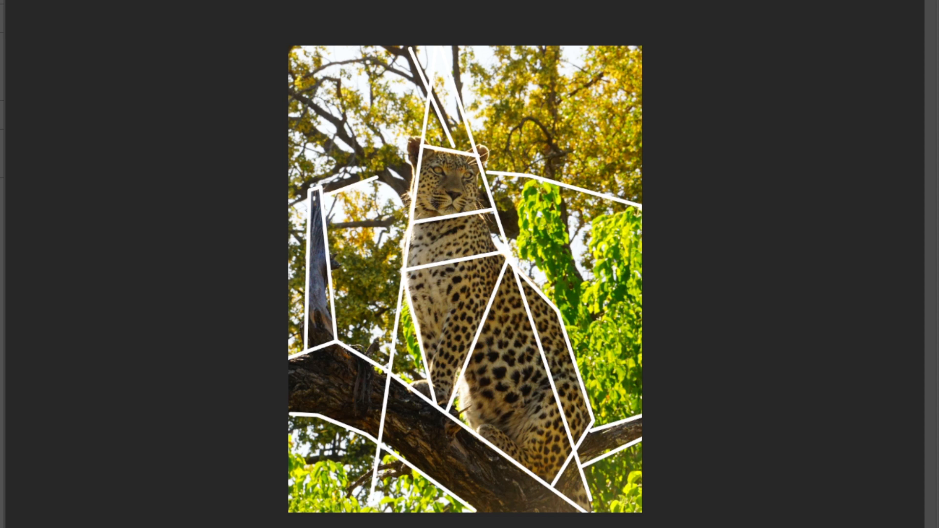
key(shift)
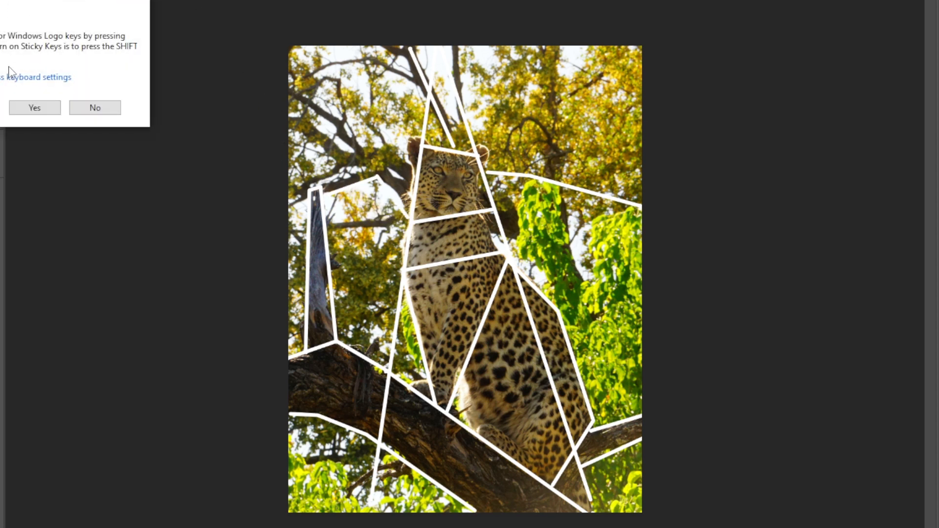
drag(6, 1, 0, 139)
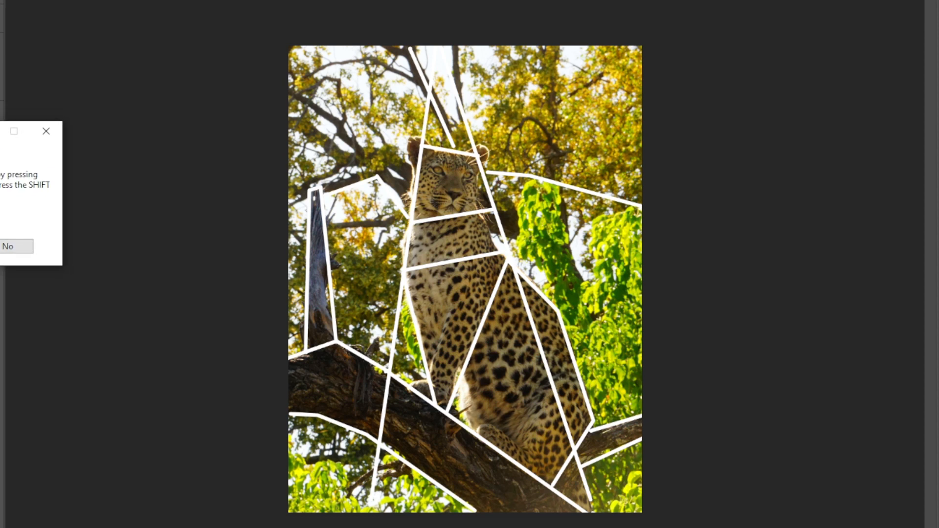
click(47, 131)
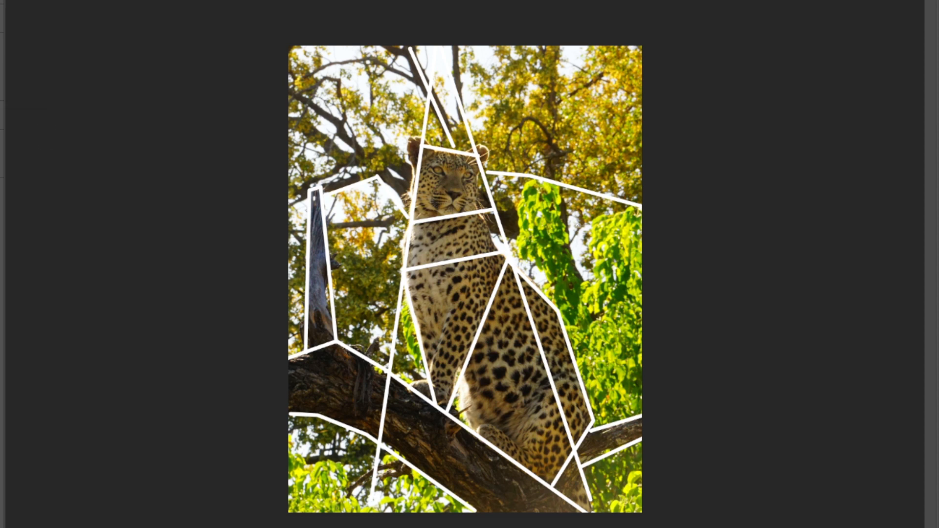
Outline the upper diagonal branch with straight segments from the photo's left edge down to the leopard's neck
click(284, 87)
shift+click(344, 122)
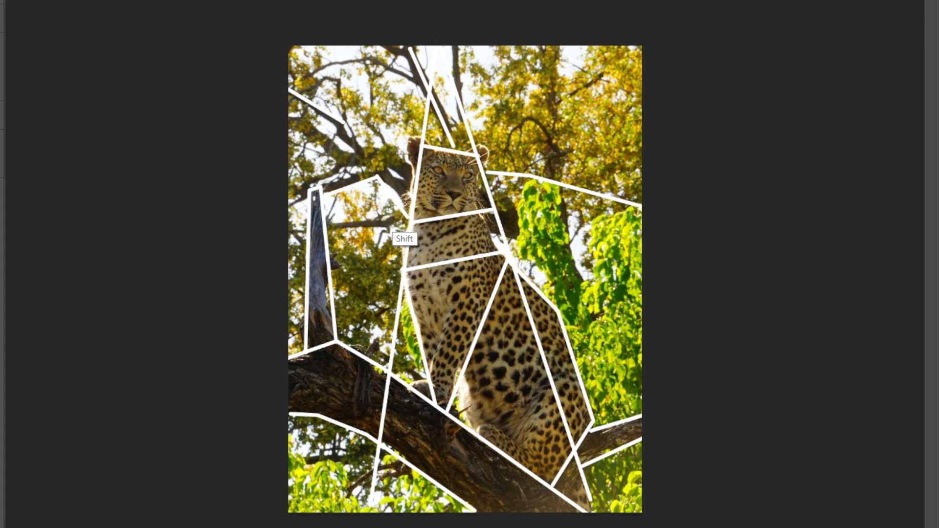
shift+click(407, 214)
Extend the branch line behind the stump to the photo's left edge and mark the lower branch from neck to stump
click(383, 172)
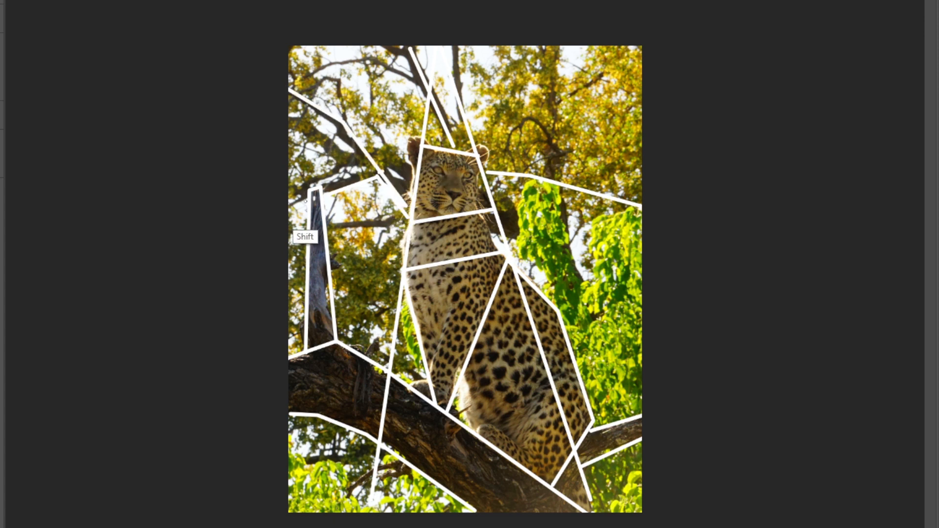
shift+click(288, 210)
click(405, 226)
shift+click(329, 228)
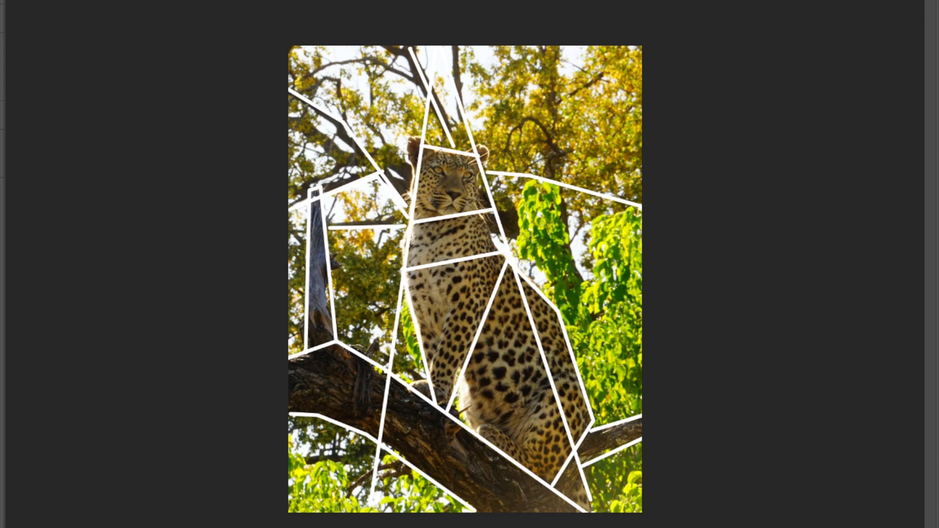
Circle the leopard's head with a freehand blue curve
mouse_move(443, 151)
mouse_down()
mouse_move(421, 166)
mouse_move(418, 190)
mouse_move(446, 215)
mouse_move(476, 200)
mouse_move(477, 168)
mouse_move(445, 149)
mouse_up()
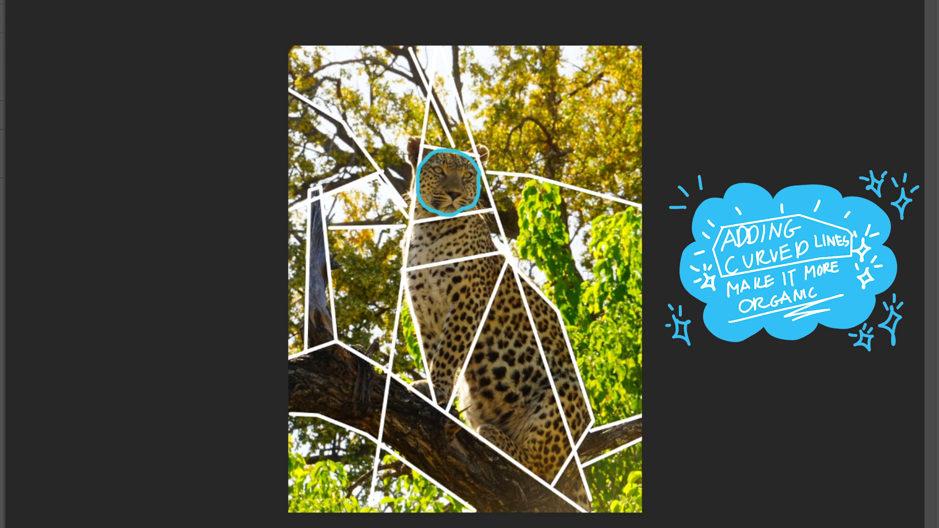
Try freehand circles over the foliage on both sides and the leopard's chest, and undo the trial strokes
mouse_move(558, 97)
mouse_down()
mouse_move(544, 155)
mouse_move(592, 122)
mouse_move(560, 96)
mouse_up()
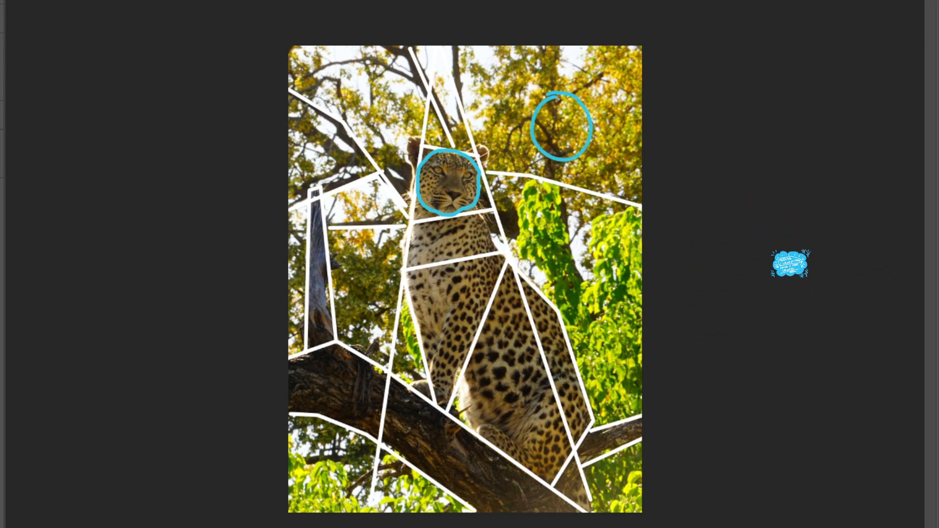
mouse_move(349, 242)
mouse_down()
mouse_move(401, 286)
mouse_move(345, 257)
mouse_up()
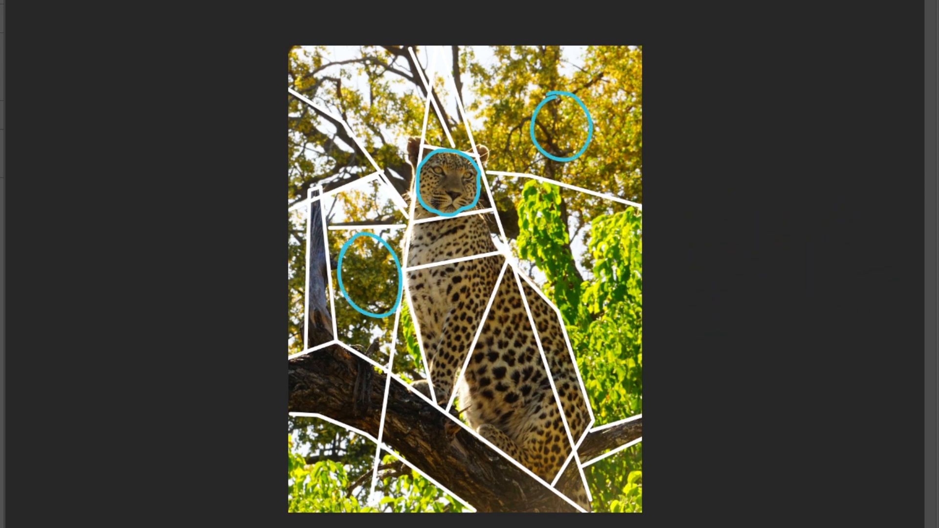
drag(451, 221, 427, 244)
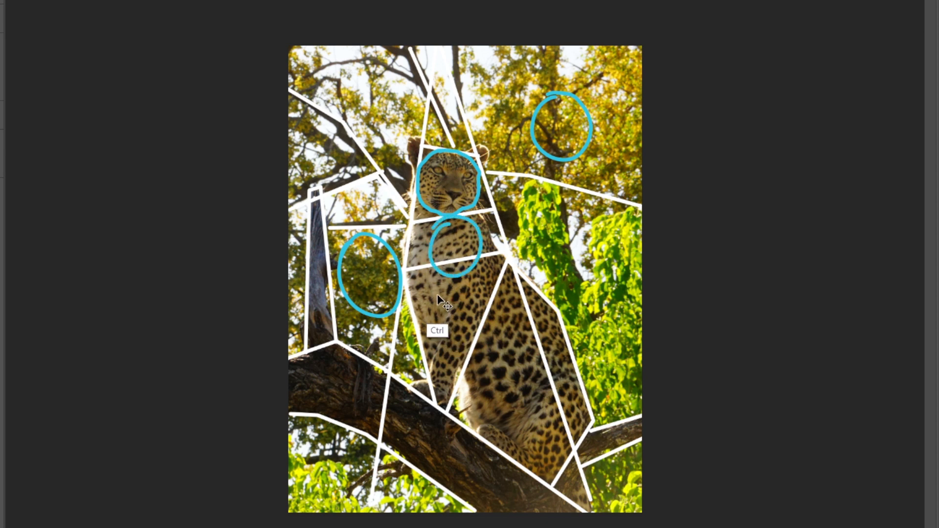
key(ctrl+z)
key(ctrl+z)
key(ctrl+z)
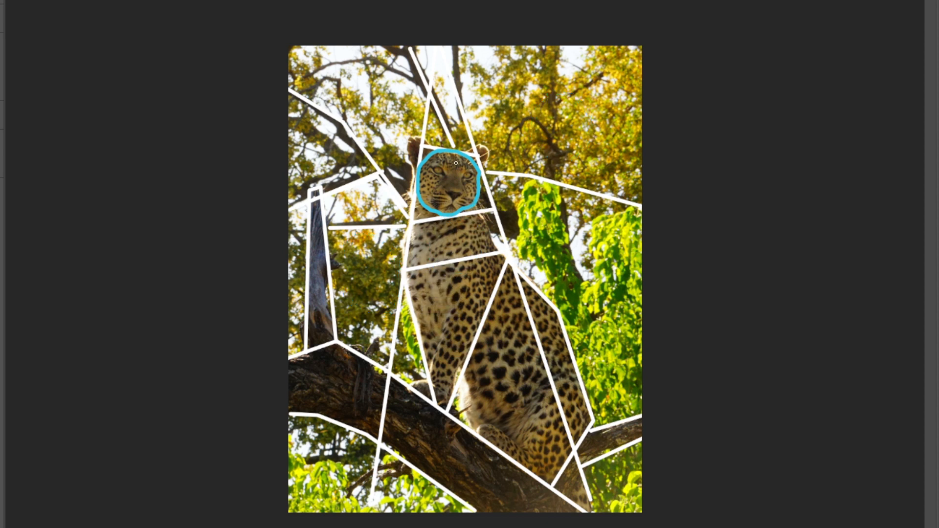
mouse_move(511, 115)
mouse_down()
mouse_move(490, 145)
mouse_move(502, 142)
mouse_up()
key(ctrl+z)
key(ctrl+z)
Draw a blue curve along the back of the neck from head to shoulder and mark it with a small arrow
drag(476, 206, 512, 262)
drag(497, 195, 502, 214)
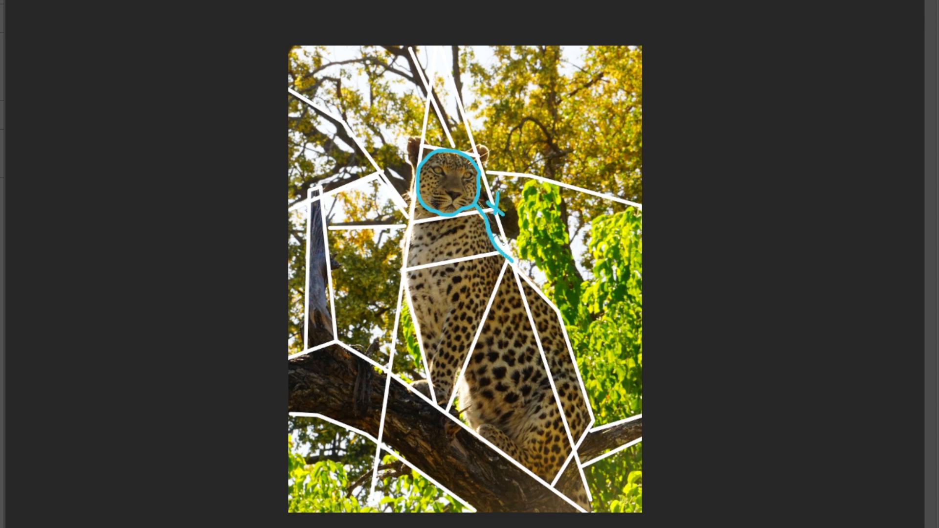
drag(505, 255, 529, 280)
Add blue curves for the foreleg, the belly down to the hind paw, and the rounded thigh
drag(428, 370, 451, 292)
mouse_move(459, 368)
mouse_down()
mouse_move(478, 435)
mouse_move(488, 420)
mouse_move(554, 488)
mouse_up()
mouse_move(518, 448)
mouse_down()
mouse_move(519, 417)
mouse_move(536, 389)
mouse_move(574, 396)
mouse_up()
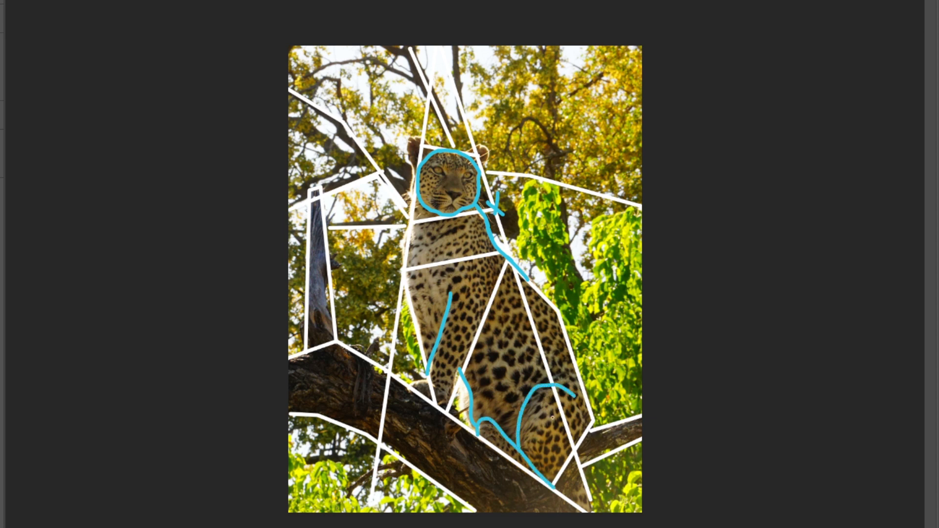
key(ctrl+z)
mouse_move(518, 449)
mouse_down()
mouse_move(526, 394)
mouse_move(544, 371)
mouse_up()
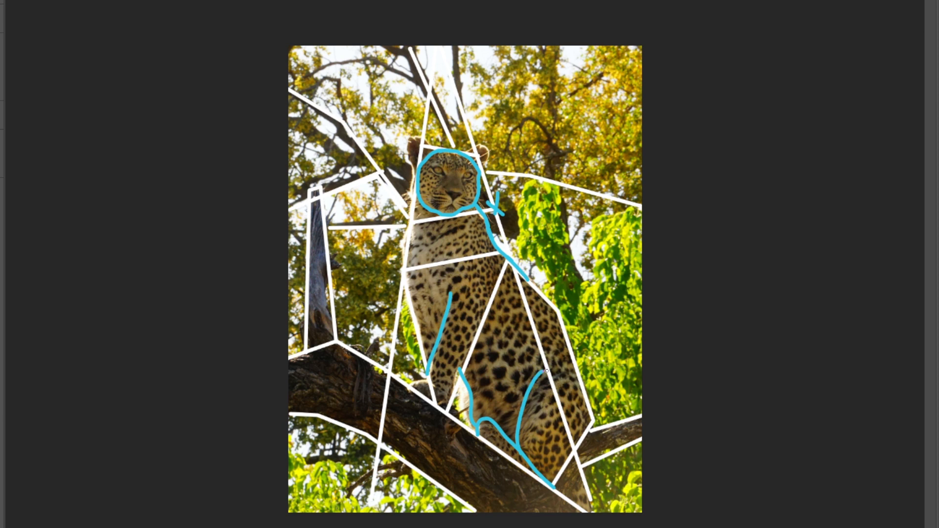
key(ctrl+z)
mouse_move(519, 448)
mouse_down()
mouse_move(531, 395)
mouse_move(553, 387)
mouse_move(571, 400)
mouse_up()
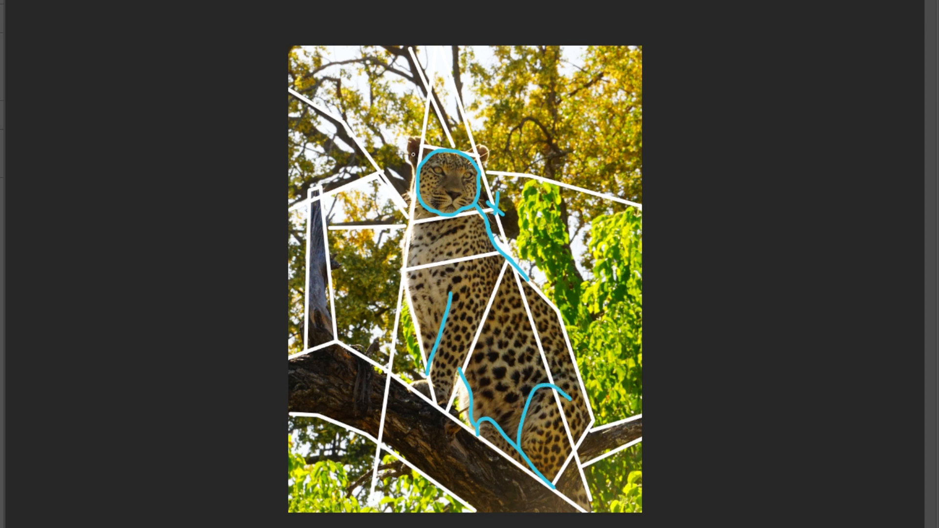
Sketch the leopard's ears, the face's vertical centre line, the eyes and the nose with blue curves
mouse_move(417, 170)
mouse_down()
mouse_move(406, 143)
mouse_move(419, 136)
mouse_move(434, 145)
mouse_move(486, 143)
mouse_move(492, 152)
mouse_move(457, 167)
mouse_move(454, 214)
mouse_up()
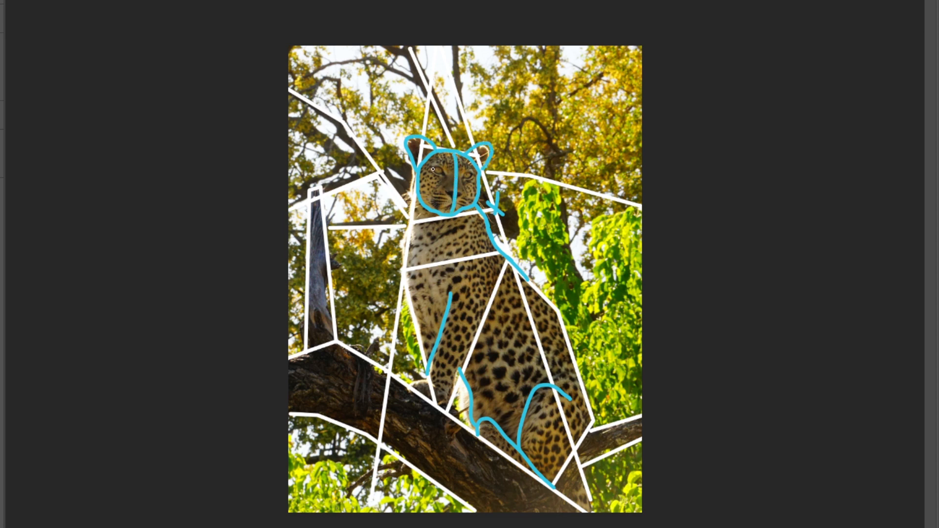
mouse_move(430, 166)
mouse_down()
mouse_move(476, 176)
mouse_move(440, 177)
mouse_move(437, 168)
mouse_move(474, 178)
mouse_move(455, 200)
mouse_up()
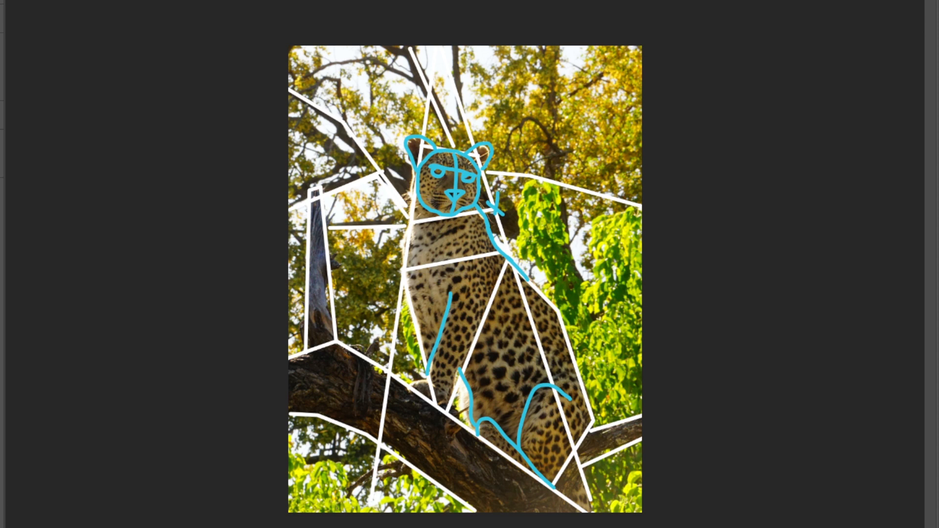
Clear all straight and curved guide lines from the leopard photo
key(Delete)
key(Delete)
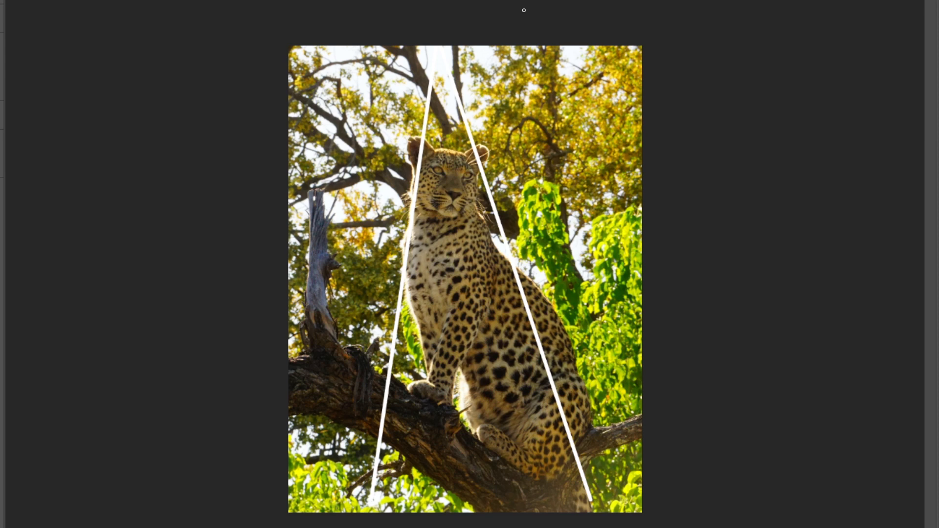
drag(437, 148, 420, 167)
key(ctrl+z)
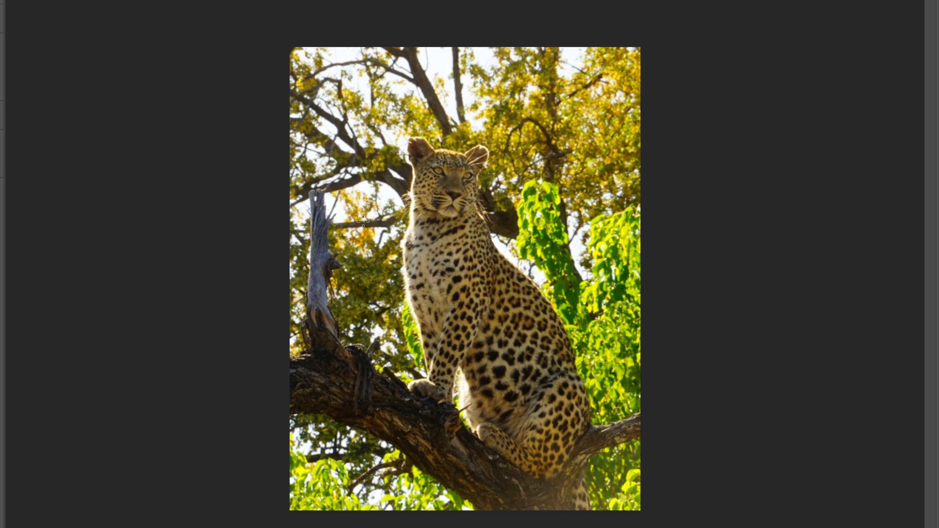
Trace the leopard's head, ears and both sides of the neck freehand with a thin blue line
mouse_move(435, 149)
mouse_down()
mouse_move(417, 166)
mouse_move(419, 206)
mouse_move(449, 218)
mouse_move(471, 208)
mouse_up()
mouse_move(475, 187)
mouse_down()
mouse_move(466, 154)
mouse_move(423, 148)
mouse_move(434, 150)
mouse_move(418, 135)
mouse_move(413, 169)
mouse_up()
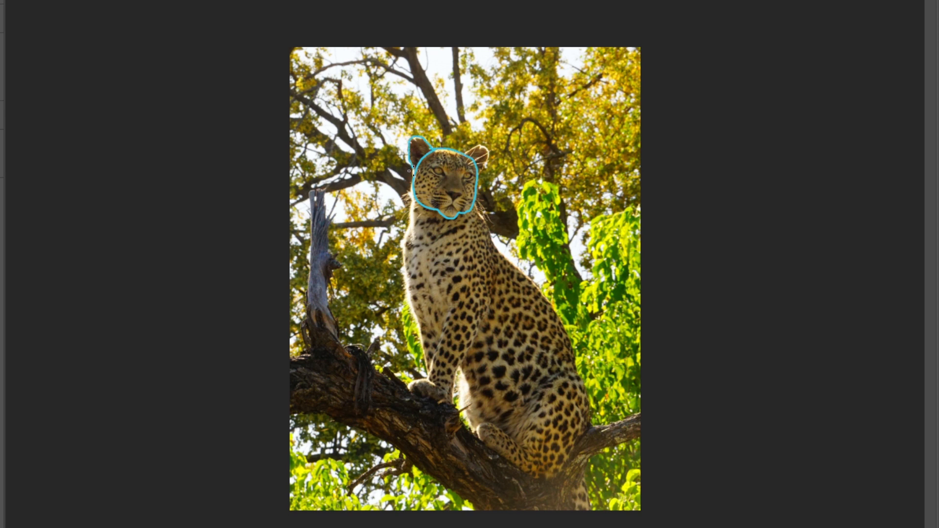
mouse_move(465, 149)
mouse_down()
mouse_move(486, 165)
mouse_move(522, 255)
mouse_up()
drag(437, 216, 482, 264)
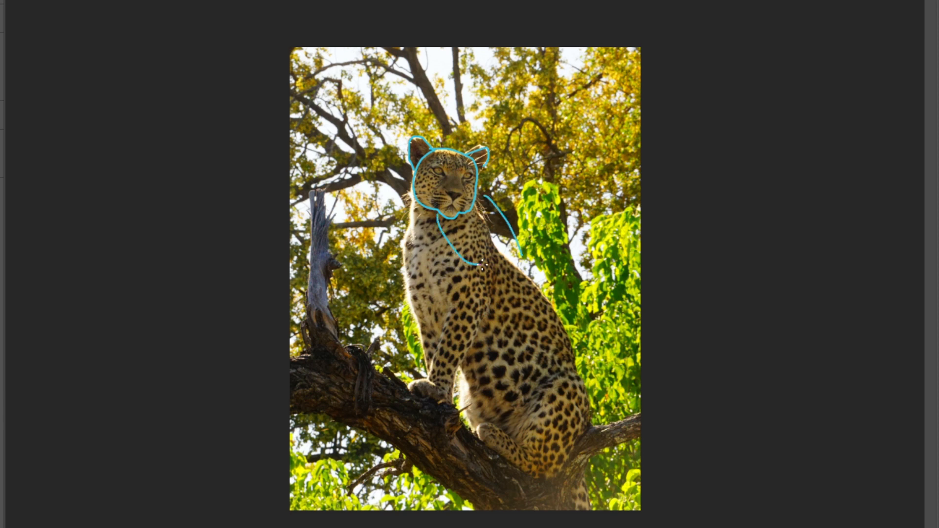
Try extending the neck contour into back and belly lines running to the photo's right edge, and undo the strokes
drag(479, 187, 487, 198)
drag(521, 255, 459, 262)
drag(521, 252, 641, 304)
mouse_move(467, 262)
mouse_down()
mouse_move(484, 296)
mouse_move(628, 381)
mouse_move(640, 373)
mouse_up()
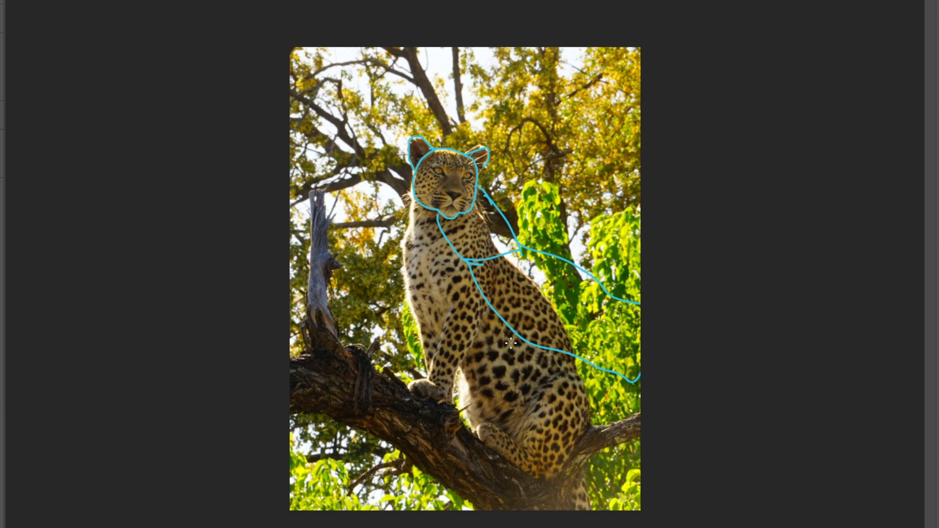
key(ctrl+z)
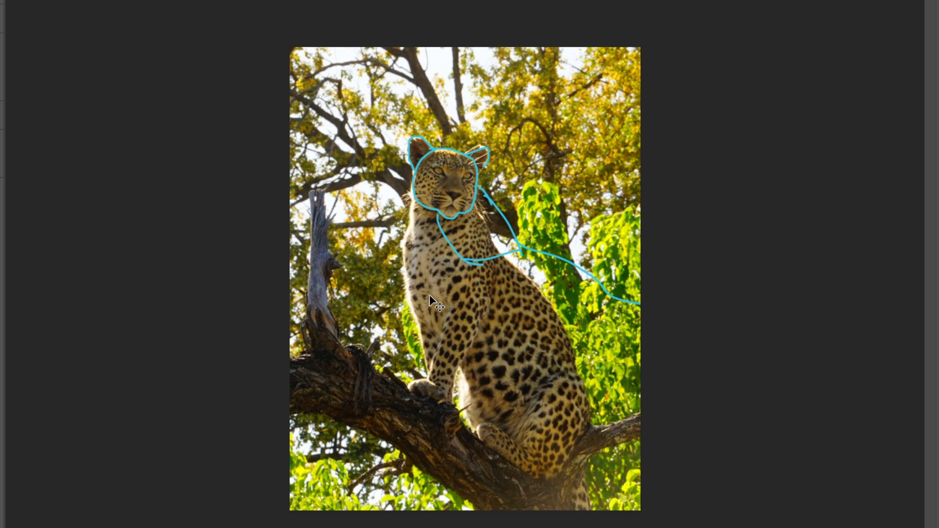
key(ctrl+z)
key(ctrl+z)
key(ctrl+z)
key(ctrl+z)
key(ctrl+z)
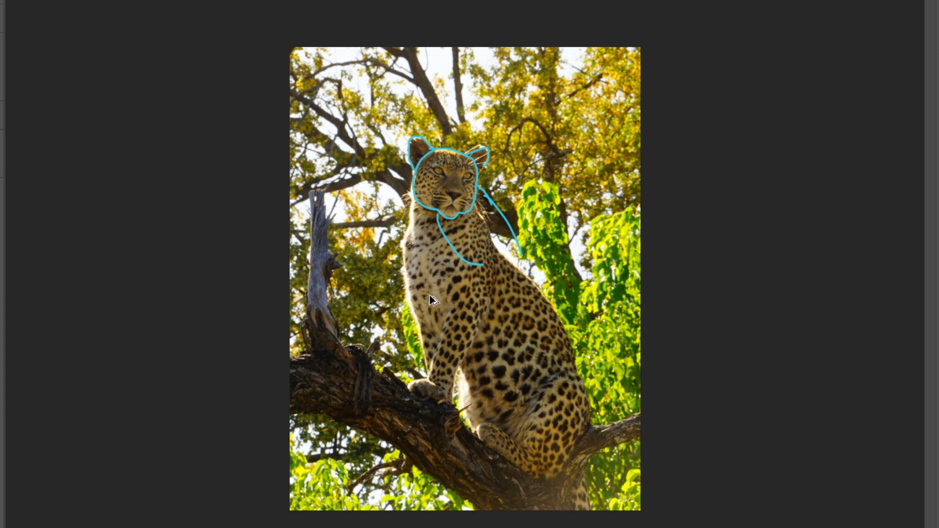
key(ctrl+z)
key(ctrl+z)
key(ctrl+z)
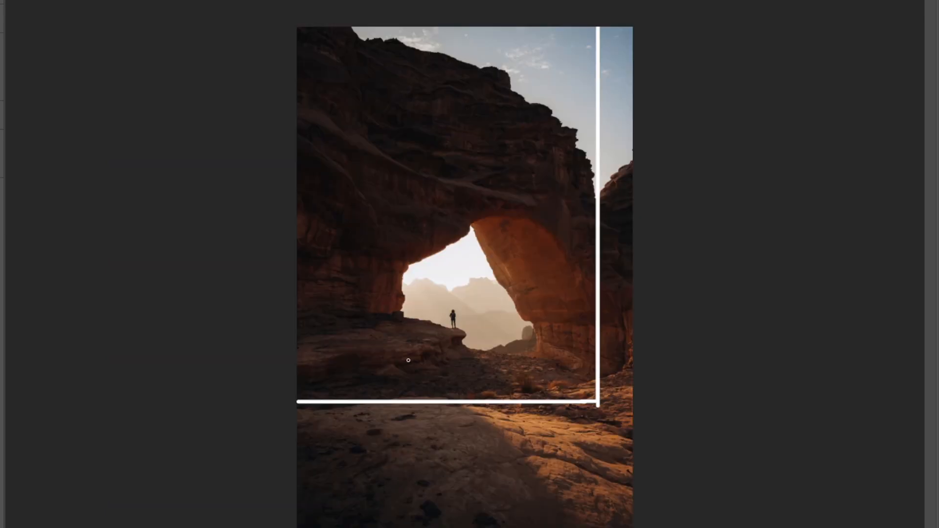
Frame the rock arch's opening with a straight vertical line on its left side and a horizontal line across its top
mouse_move(404, 392)
mouse_down()
mouse_move(399, 403)
mouse_move(400, 214)
mouse_up()
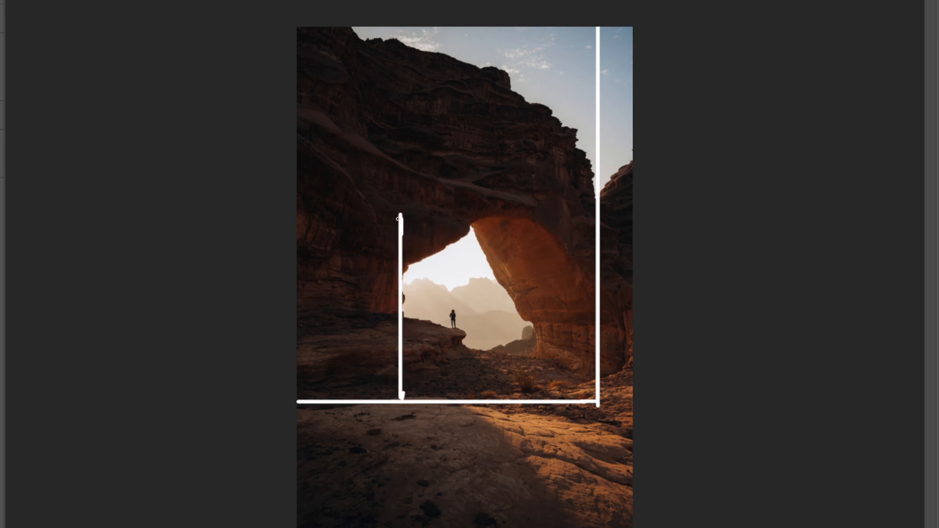
drag(401, 216, 590, 240)
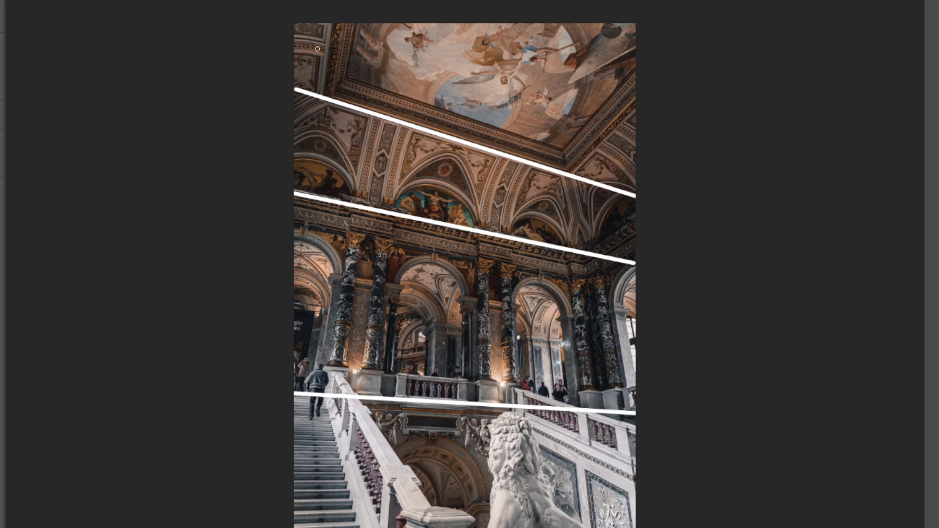
Mark the side of the nose and the contour toward the inner eye corner with straight segments on the eye photo
click(322, 95)
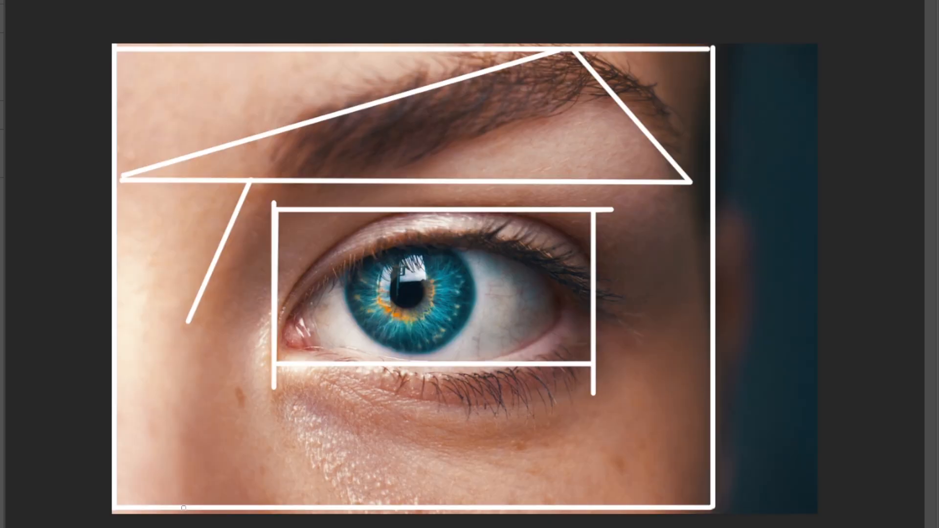
shift+click(184, 519)
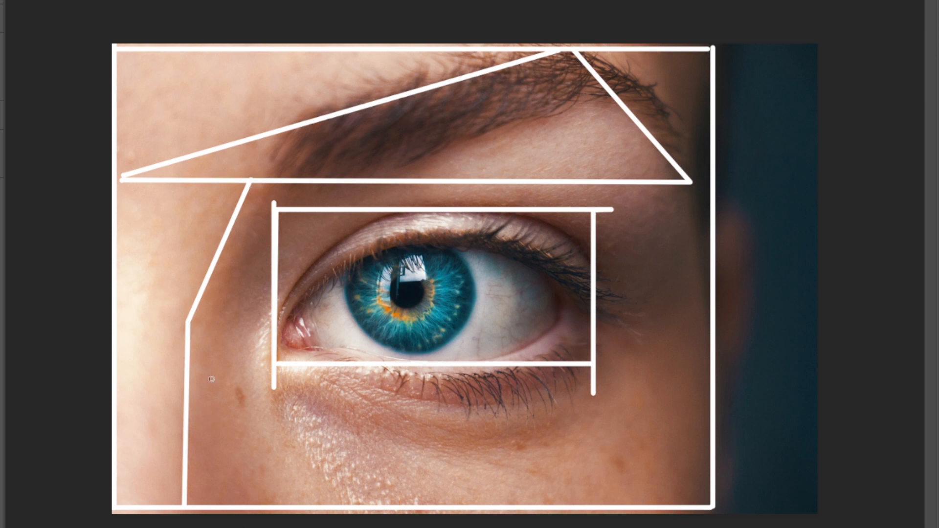
click(278, 506)
shift+click(251, 415)
shift+click(253, 328)
shift+click(273, 309)
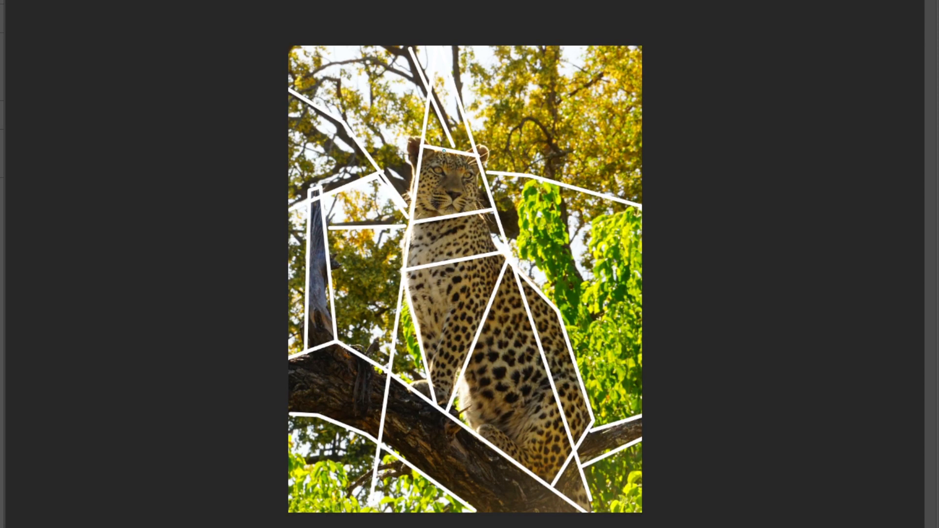
Draw a round freehand curve around the head on the straight-lined leopard photo
mouse_move(444, 151)
mouse_down()
mouse_move(422, 166)
mouse_move(417, 196)
mouse_move(448, 215)
mouse_move(480, 195)
mouse_move(480, 174)
mouse_move(446, 149)
mouse_up()
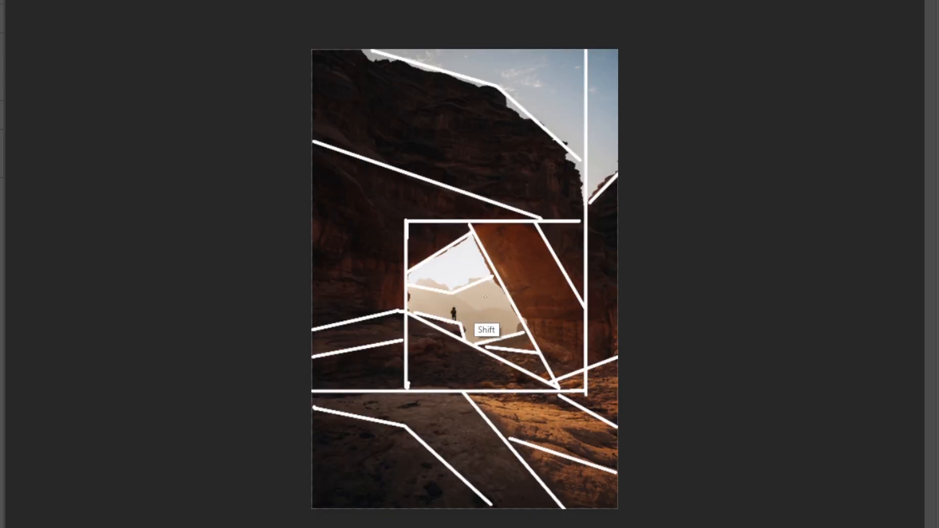
Mark the hazy mountain slopes inside the rock arch's opening with short straight lines
mouse_move(455, 292)
mouse_down()
mouse_move(480, 311)
mouse_move(455, 318)
mouse_move(482, 310)
mouse_up()
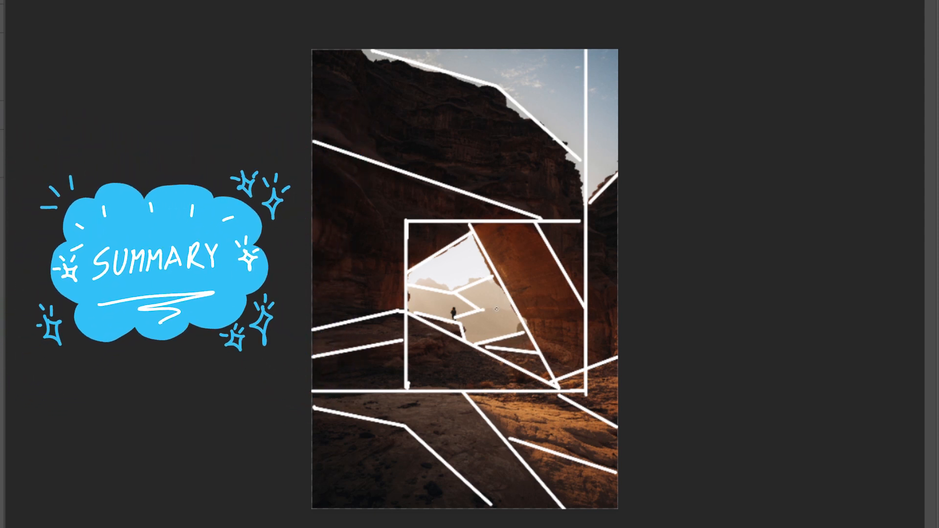
drag(523, 309, 484, 308)
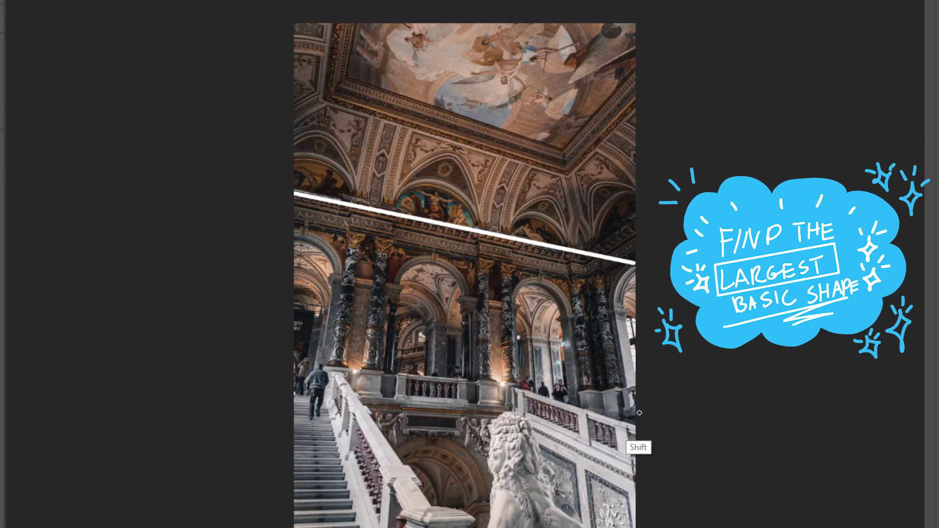
Draw straight lines across the hall photo along the balustrade level and the lower edge of the painted ceiling
shift+click(632, 415)
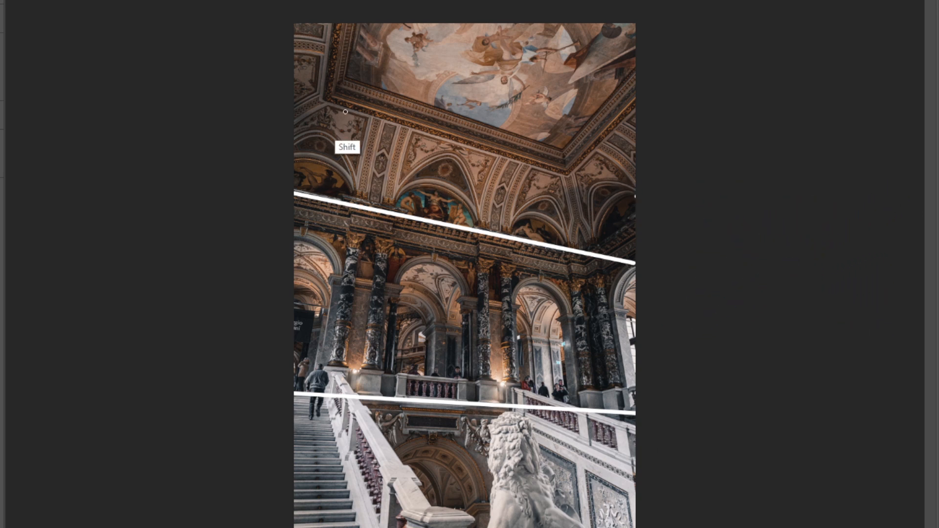
shift+click(295, 90)
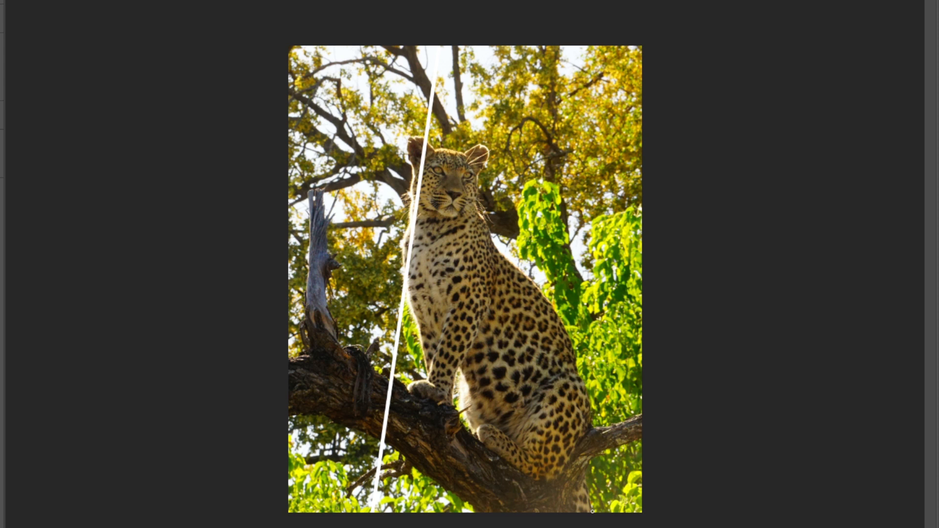
Enclose the leopard between long slanted straight lines that follow its chest and back
shift+click(592, 511)
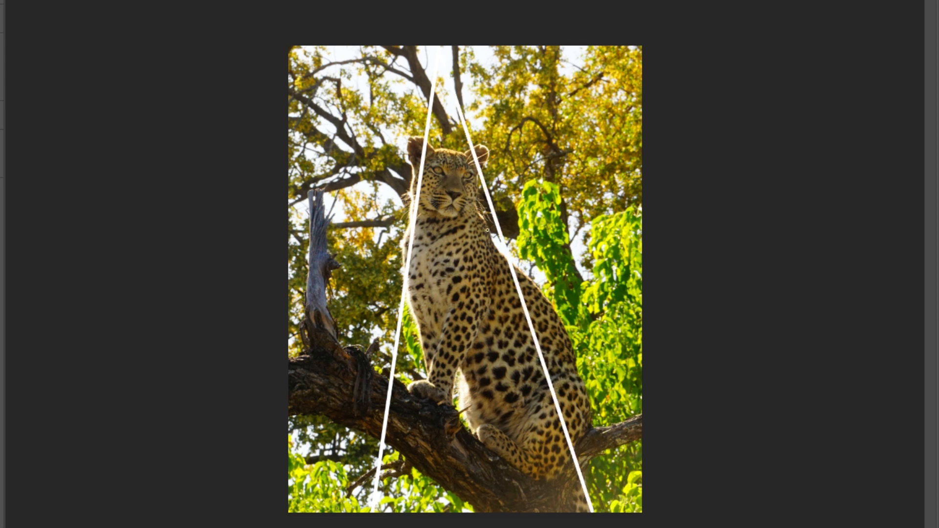
drag(408, 265, 402, 255)
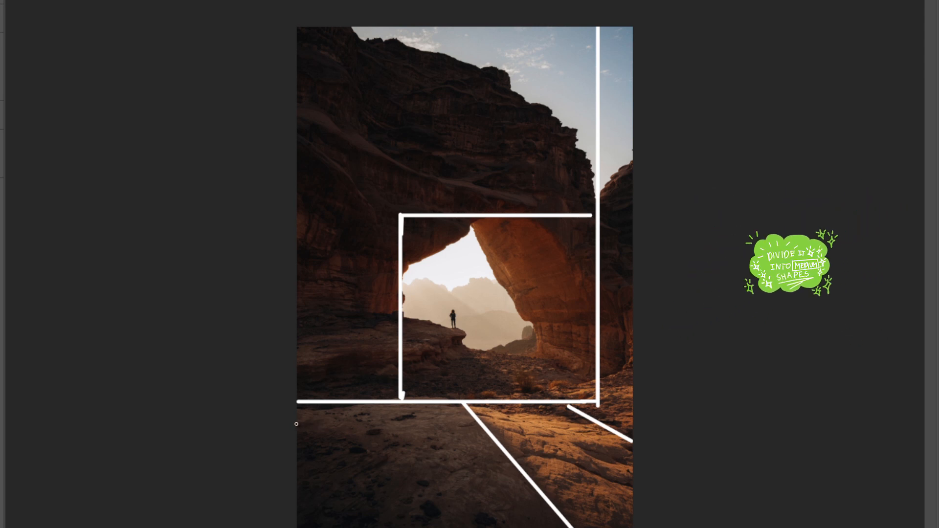
Draw a slightly sloping straight line across the shadowed foreground rock on the arch photo
drag(300, 419, 400, 440)
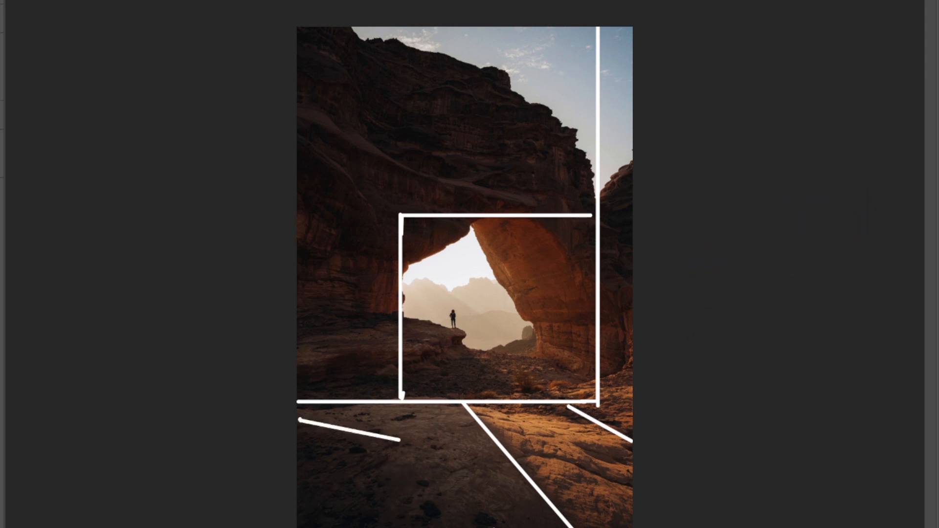
key(shift)
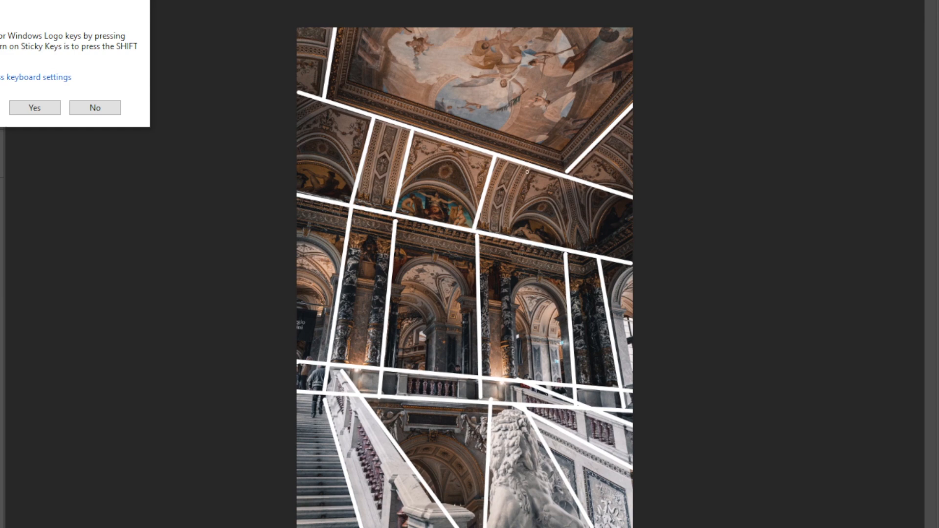
Divide the vaulted zone below the painted ceiling on the hall photo with short, steep straight lines
key(shift)
drag(527, 173, 512, 236)
click(561, 180)
shift+click(566, 247)
Cut off the outer and lower corners of the eye's rectangle with straight lines following the eyelids
key(shift)
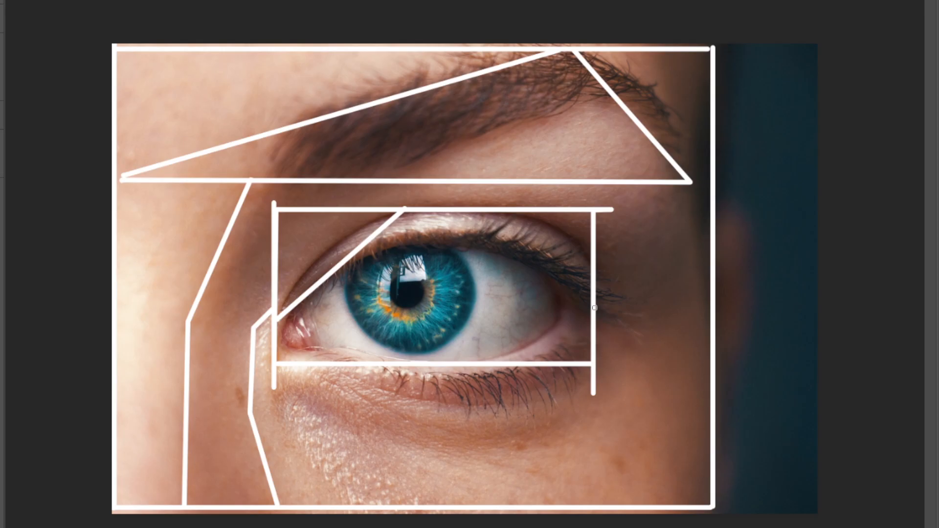
shift+click(454, 211)
click(586, 306)
key(shift)
shift+click(512, 363)
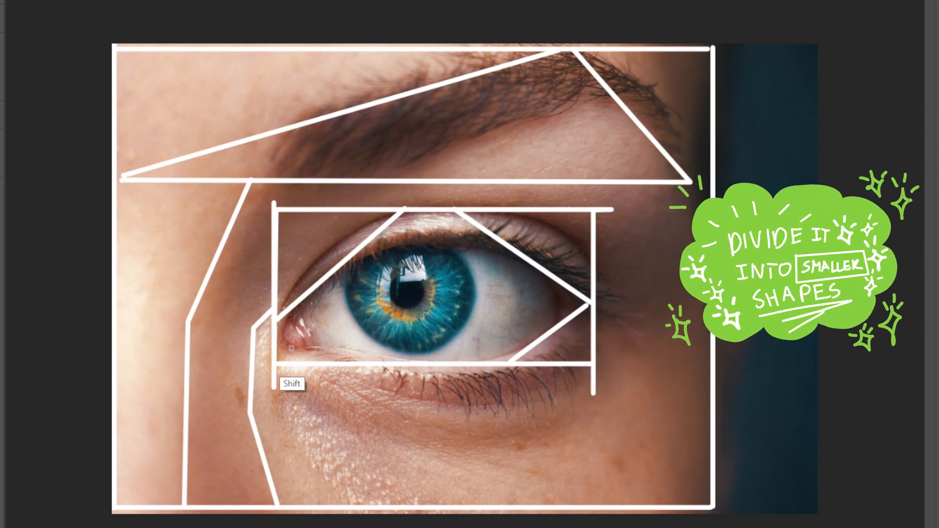
shift+click(277, 349)
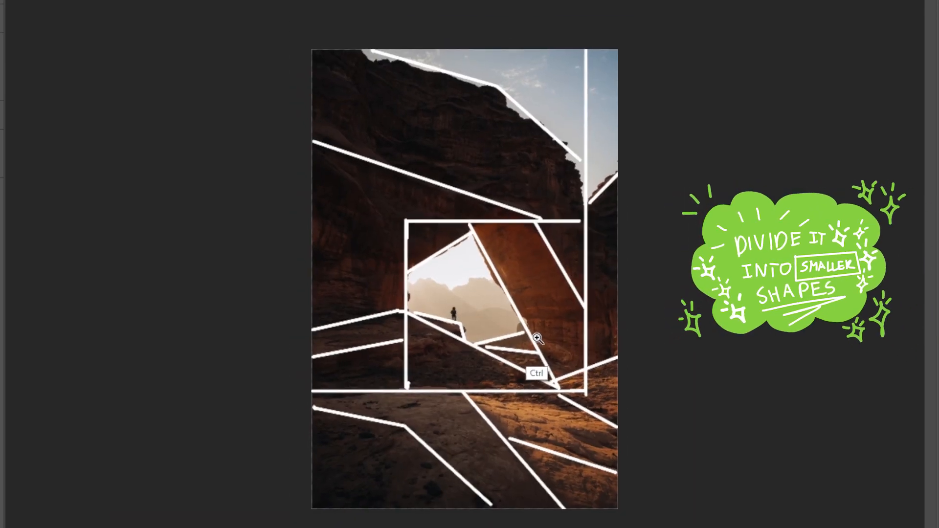
Trace the hazy mountain skyline in the rock arch's opening with two connected straight segments
click(410, 285)
shift+click(452, 293)
shift+click(492, 276)
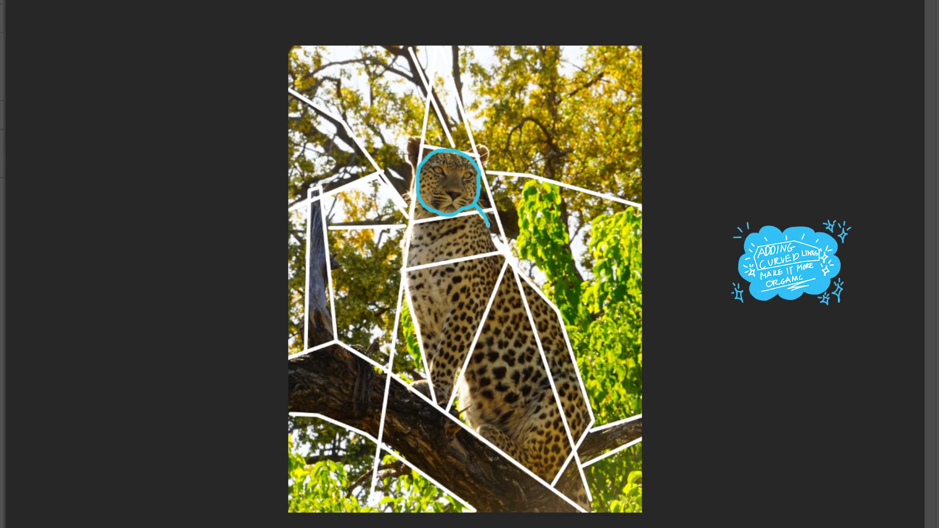
Draw blue freehand curves along the leopard's neck and back, front leg and belly down to the hind paw, with a small arrow at the neck
drag(489, 225, 512, 262)
mouse_move(498, 192)
mouse_down()
mouse_move(496, 215)
mouse_move(504, 215)
mouse_up()
drag(510, 259, 529, 280)
drag(427, 374, 451, 292)
mouse_move(460, 368)
mouse_down()
mouse_move(478, 435)
mouse_move(481, 421)
mouse_move(498, 427)
mouse_move(553, 488)
mouse_up()
mouse_move(517, 446)
mouse_down()
mouse_move(530, 395)
mouse_move(574, 396)
mouse_up()
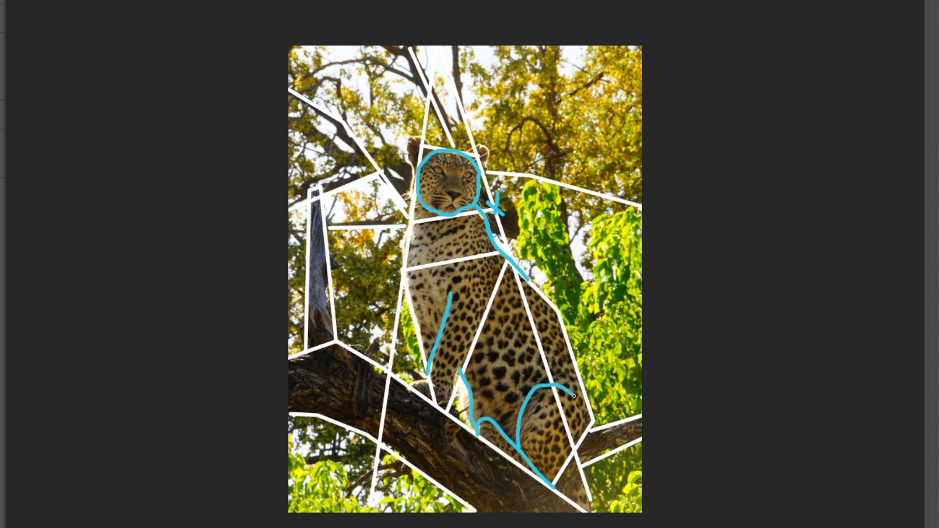
key(ctrl+z)
mouse_move(517, 447)
mouse_down()
mouse_move(521, 412)
mouse_move(538, 375)
mouse_move(562, 392)
mouse_up()
key(ctrl+z)
Draw a rounded blue freehand curve over the leopard's hind thigh
mouse_move(517, 446)
mouse_down()
mouse_move(525, 412)
mouse_move(551, 385)
mouse_move(571, 398)
mouse_up()
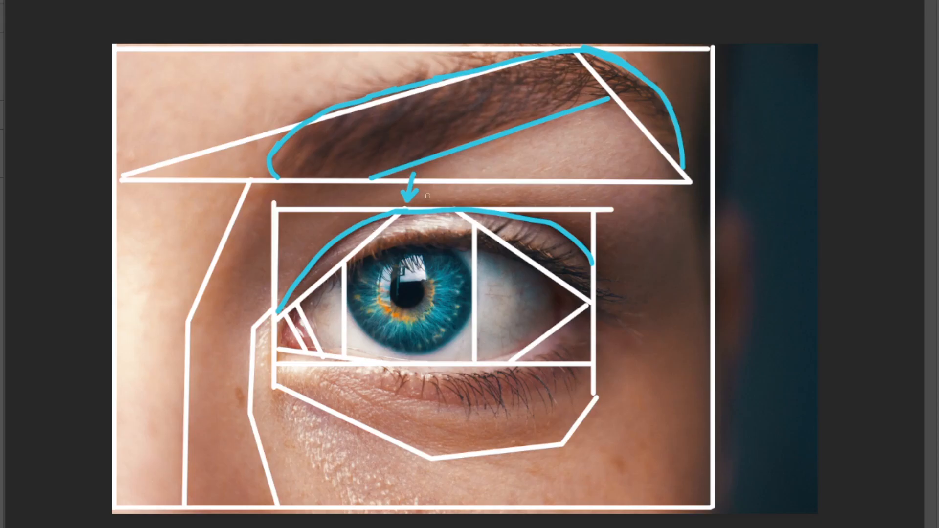
Draw blue freehand curves along the upper eyelid's edge and around the iris on the eye photo
mouse_move(287, 317)
mouse_down()
mouse_move(314, 283)
mouse_move(360, 254)
mouse_move(457, 230)
mouse_move(543, 252)
mouse_move(576, 292)
mouse_up()
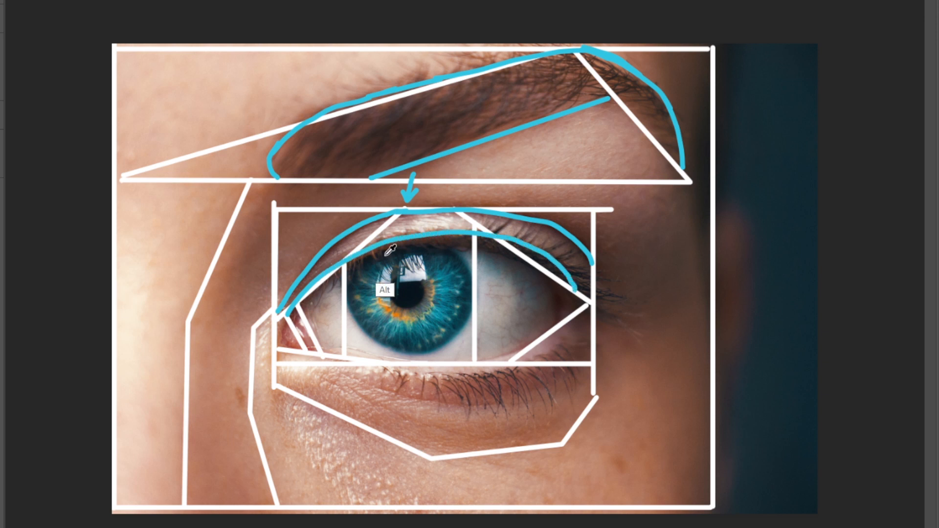
mouse_move(354, 263)
mouse_down()
mouse_move(346, 292)
mouse_move(373, 341)
mouse_move(418, 358)
mouse_move(460, 335)
mouse_up()
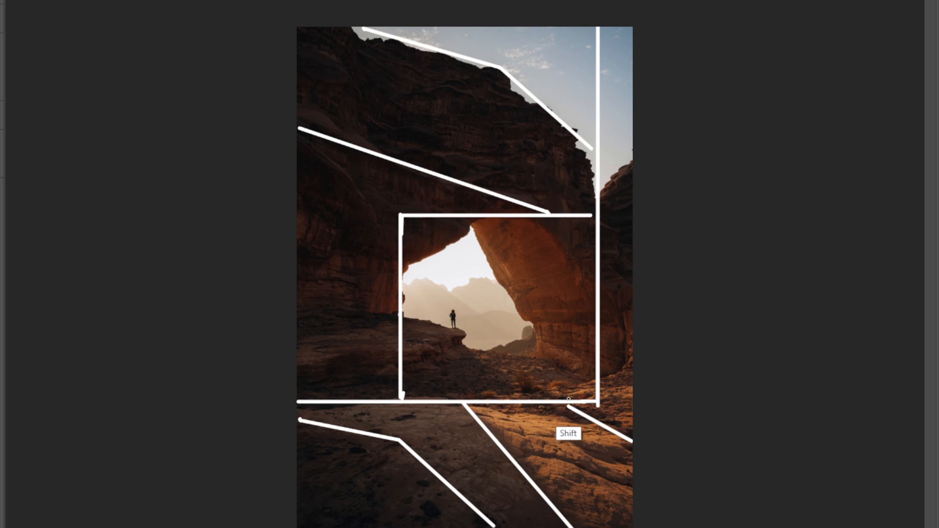
Enclose the rock arch's opening in a triangle of straight lines inside the existing rectangle
shift+click(568, 399)
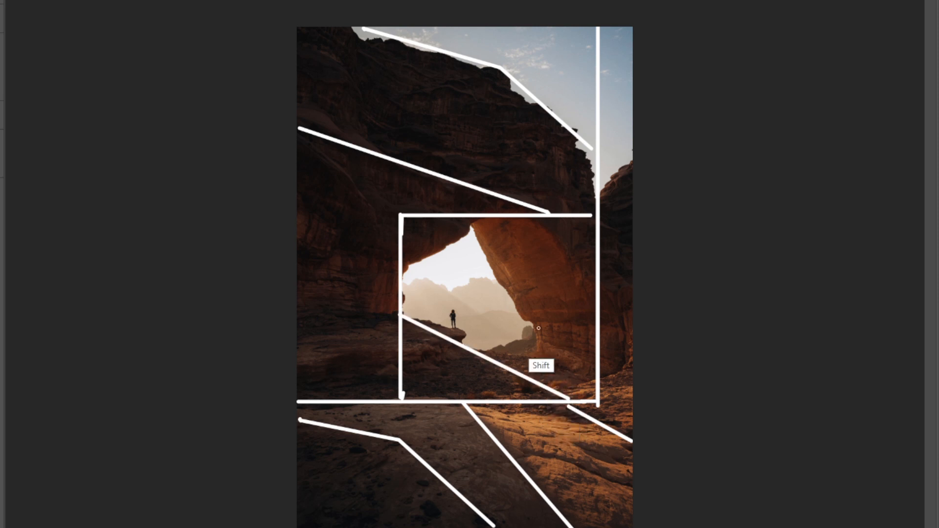
shift+click(471, 218)
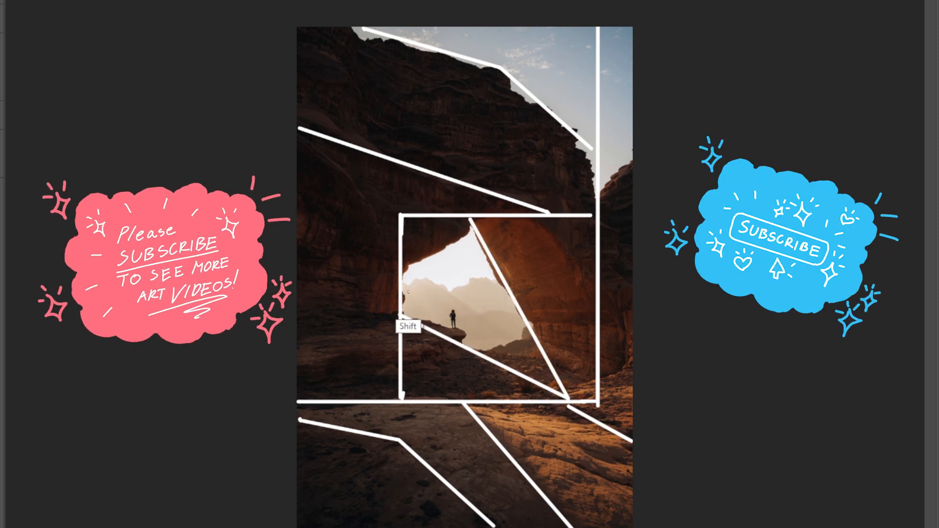
shift+click(401, 316)
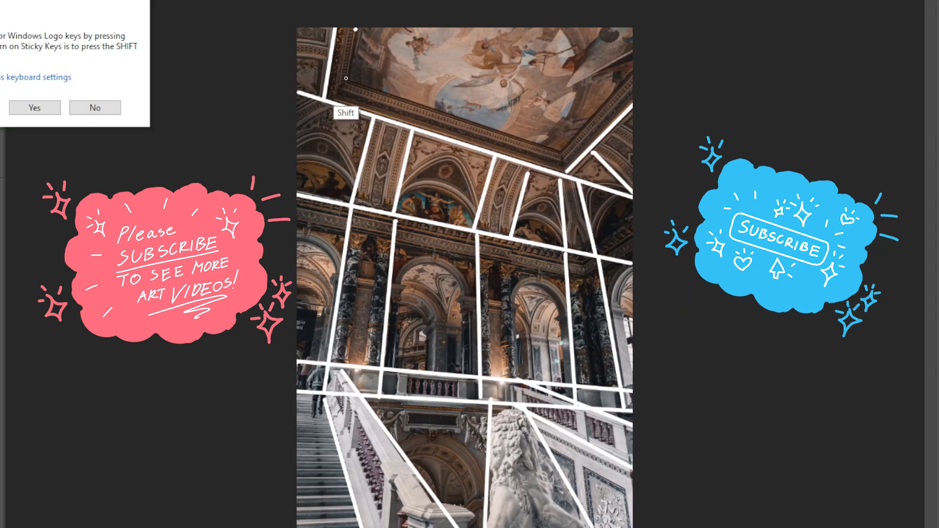
Outline the inner frame of the painted ceiling on the hall photo with connected straight lines and decline the Sticky Keys prompt
shift+click(346, 81)
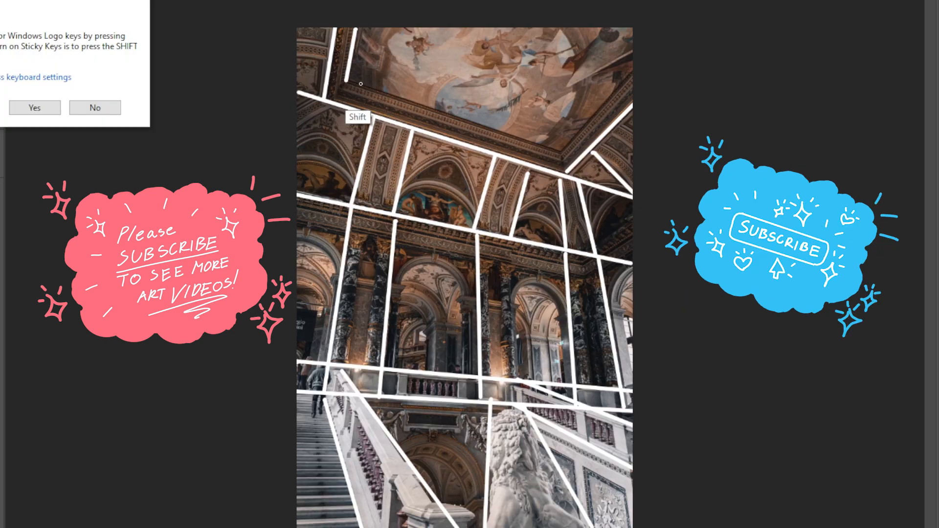
shift+click(561, 154)
shift+click(634, 67)
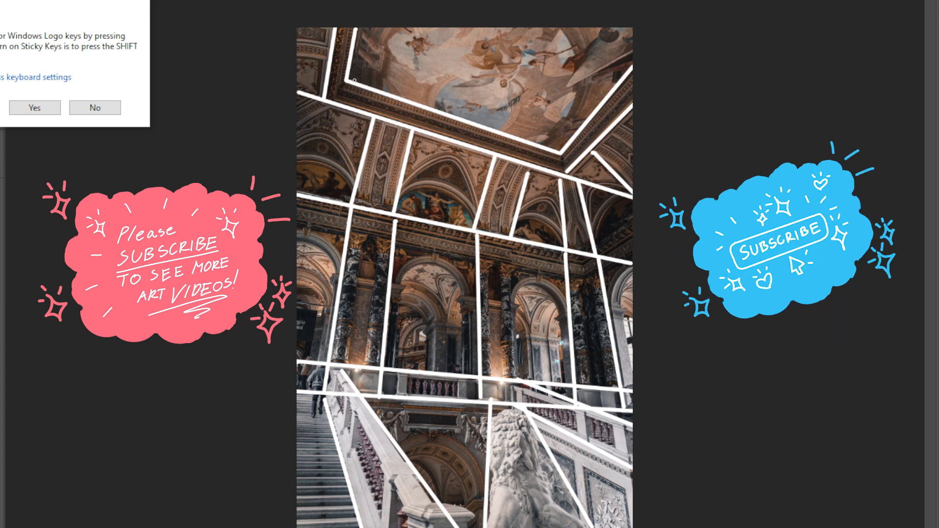
click(111, 106)
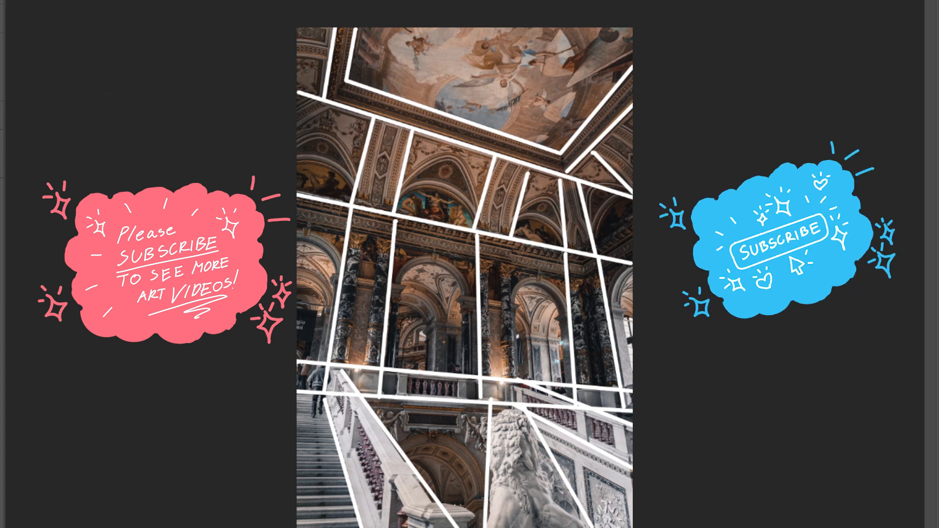
Round off both ends of the painted ceiling's picture with blue freehand curves inside the straight-lined frame
mouse_move(382, 94)
mouse_down()
mouse_move(378, 73)
mouse_move(397, 26)
mouse_up()
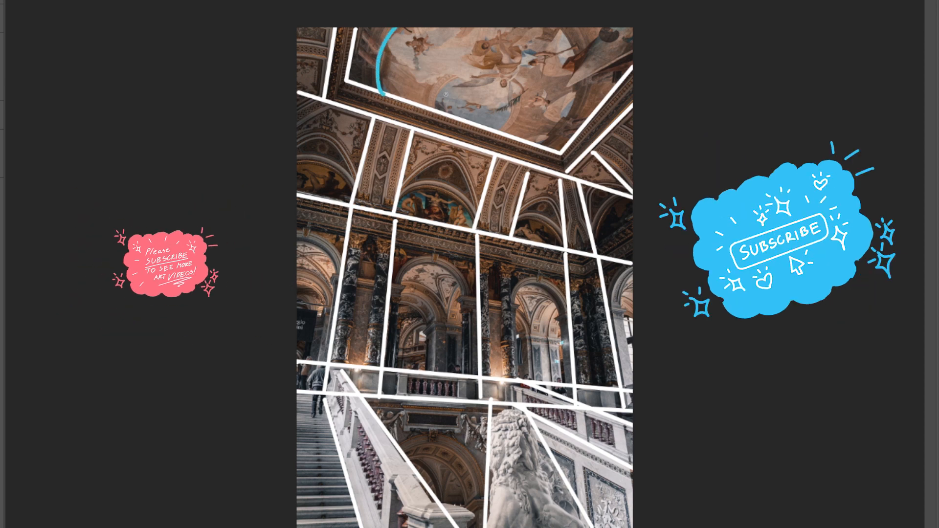
mouse_move(533, 145)
mouse_down()
mouse_move(560, 134)
mouse_move(578, 108)
mouse_move(580, 46)
mouse_up()
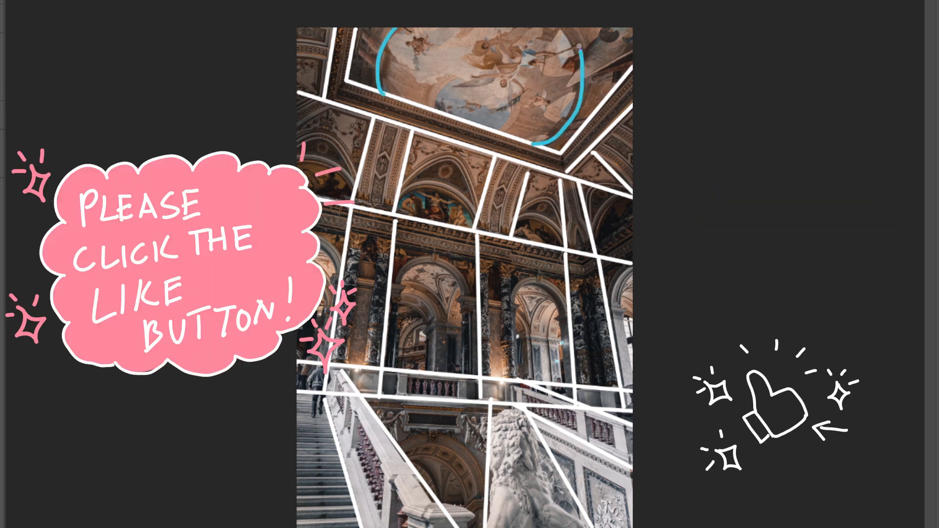